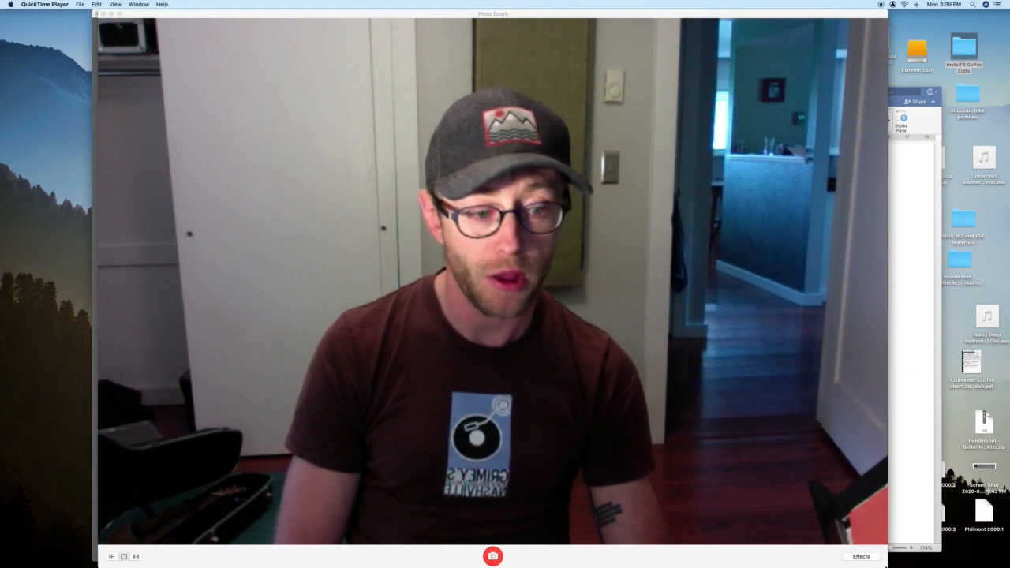
- Shrink the Photo Booth webcam window and move it to the lower-right corner
{"action": "left_click_drag", "start_coordinate": [887, 566], "coordinate": [361, 222]}
{"action": "left_click_drag", "start_coordinate": [295, 16], "coordinate": [823, 344]}
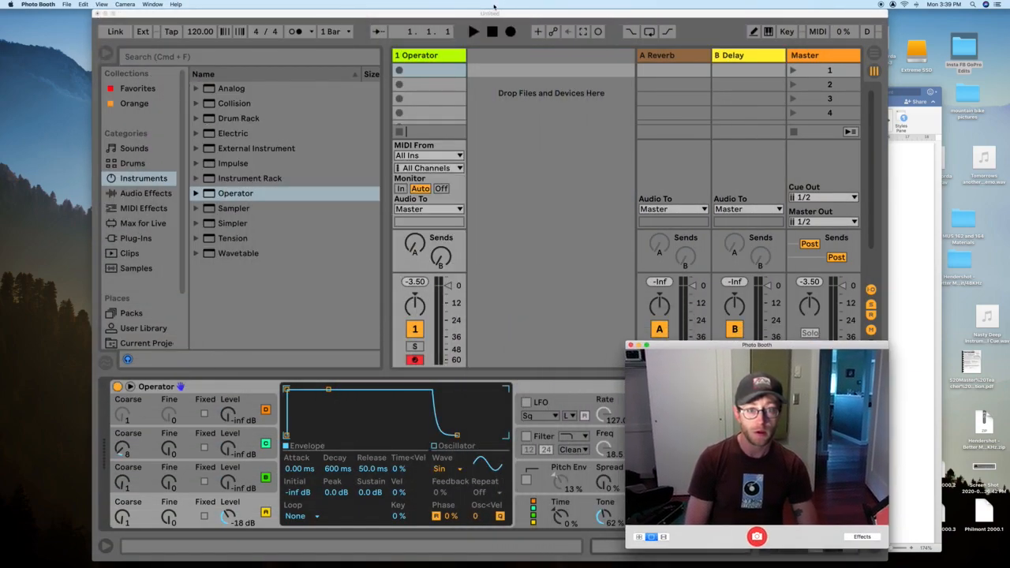
- Shift the Live window left and resize the webcam window over its lower-right corner
{"action": "left_click_drag", "start_coordinate": [494, 13], "coordinate": [431, 13]}
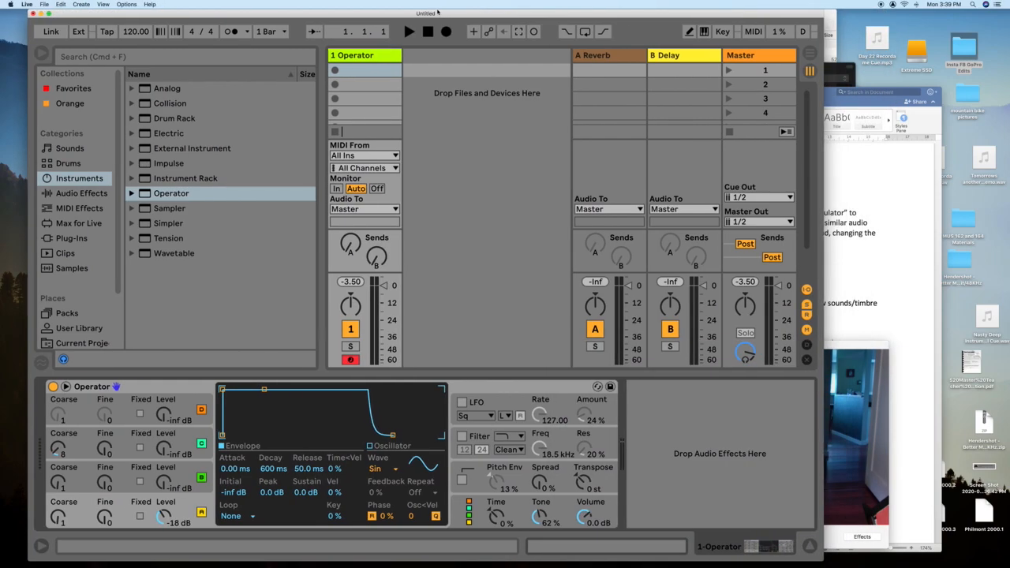
{"action": "left_click", "coordinate": [856, 357]}
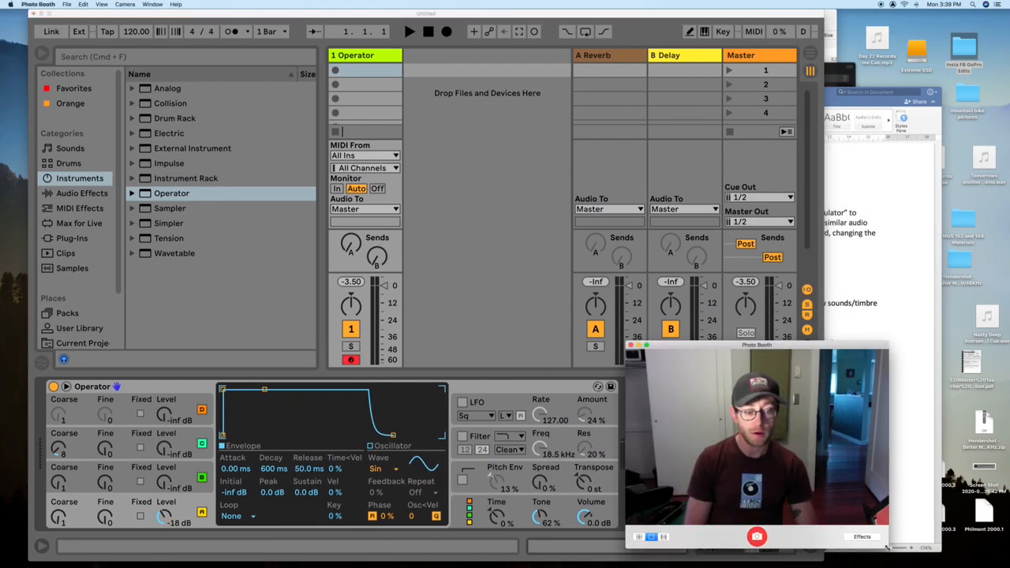
{"action": "left_click_drag", "start_coordinate": [887, 548], "coordinate": [861, 532]}
{"action": "left_click_drag", "start_coordinate": [733, 349], "coordinate": [858, 382]}
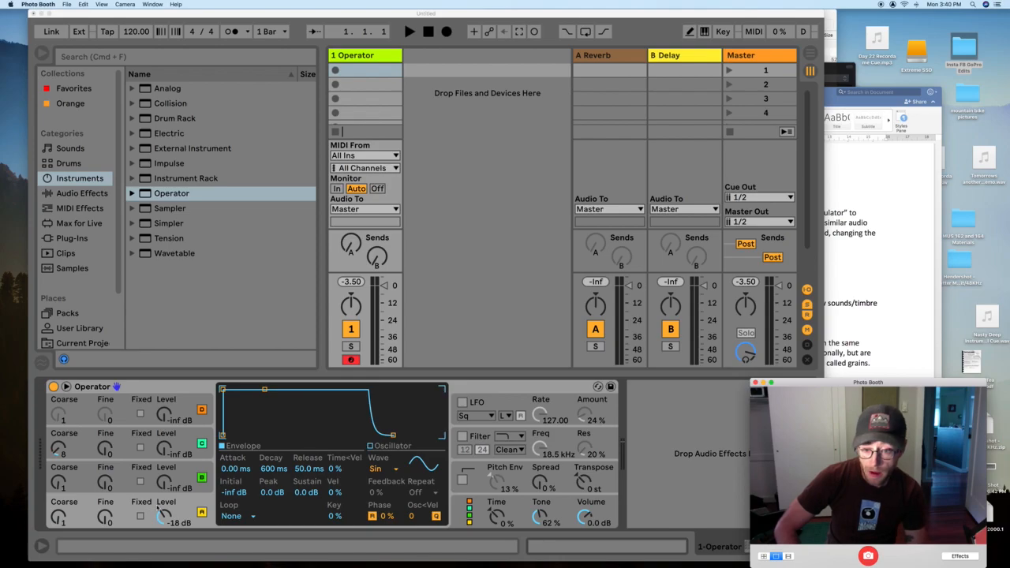
- Step through Operator oscillators D, C, B and A, ending on D's noise waveform
{"action": "left_click", "coordinate": [189, 481]}
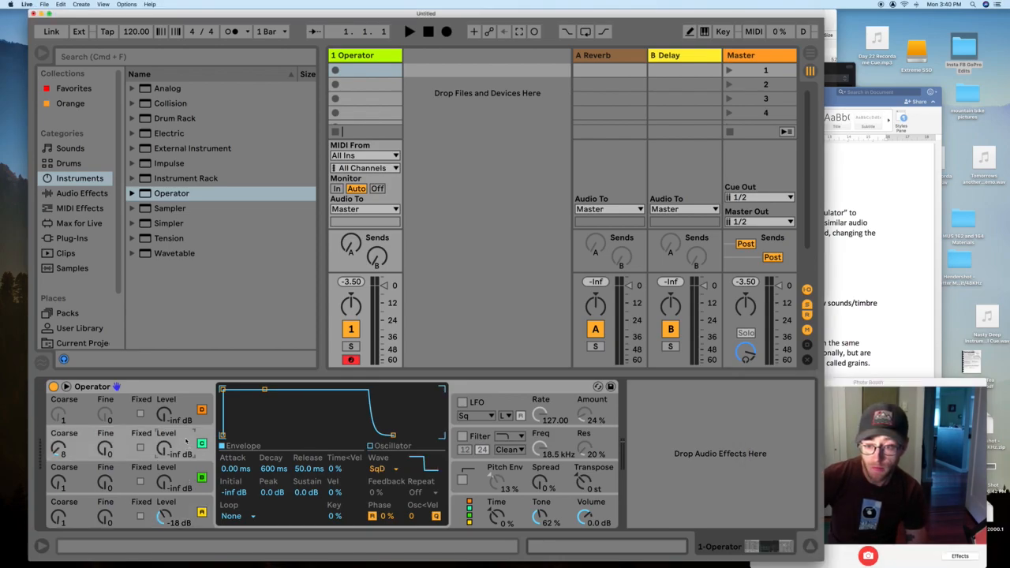
{"action": "left_click", "coordinate": [191, 411]}
{"action": "left_click", "coordinate": [187, 442]}
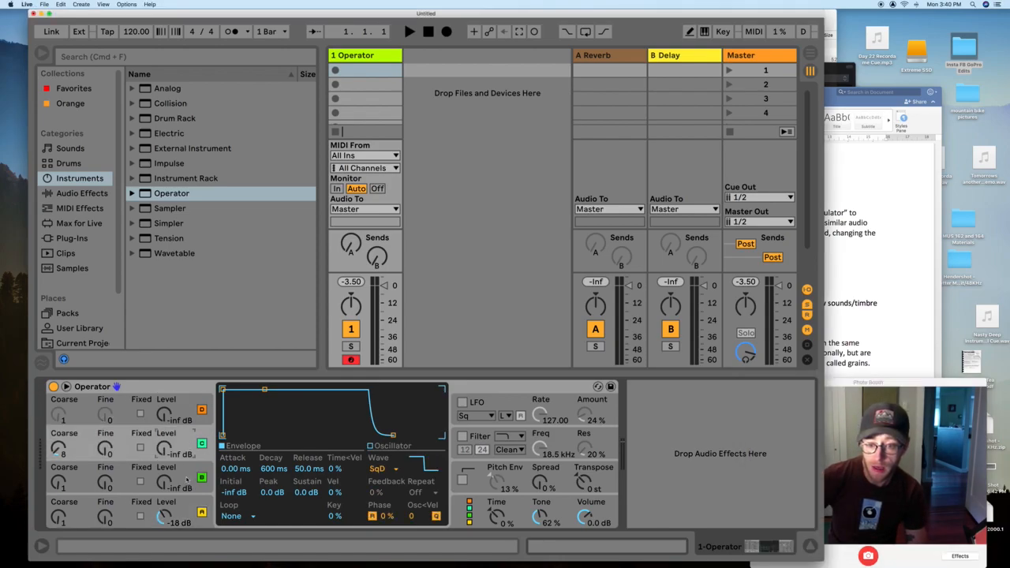
{"action": "left_click", "coordinate": [187, 480]}
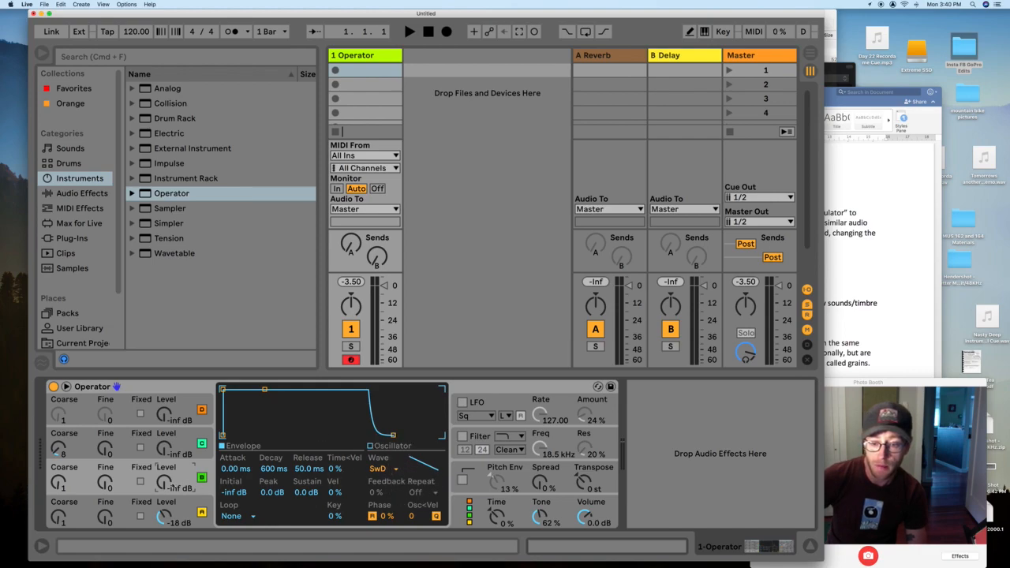
{"action": "left_click", "coordinate": [184, 514]}
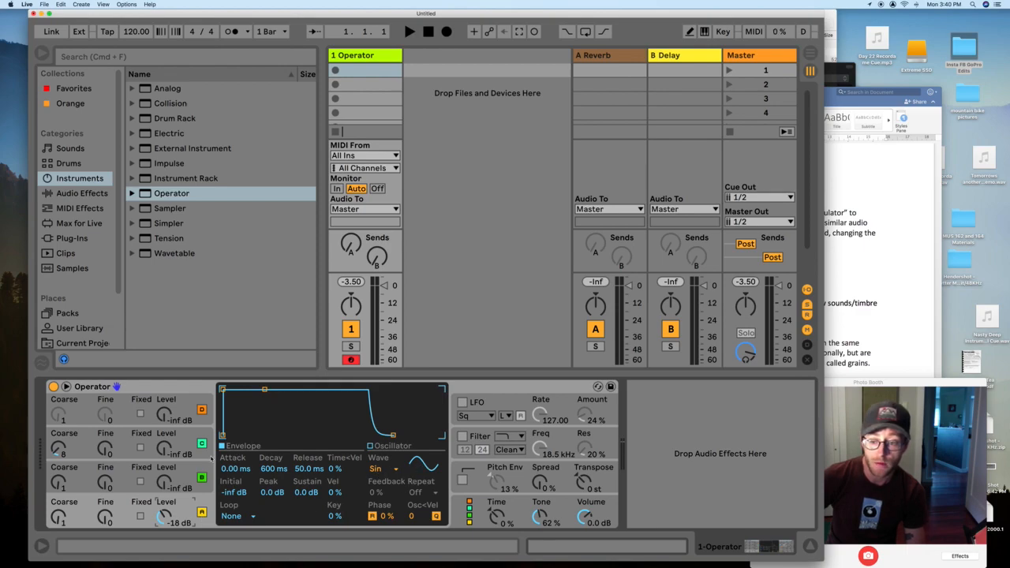
{"action": "left_click", "coordinate": [184, 477]}
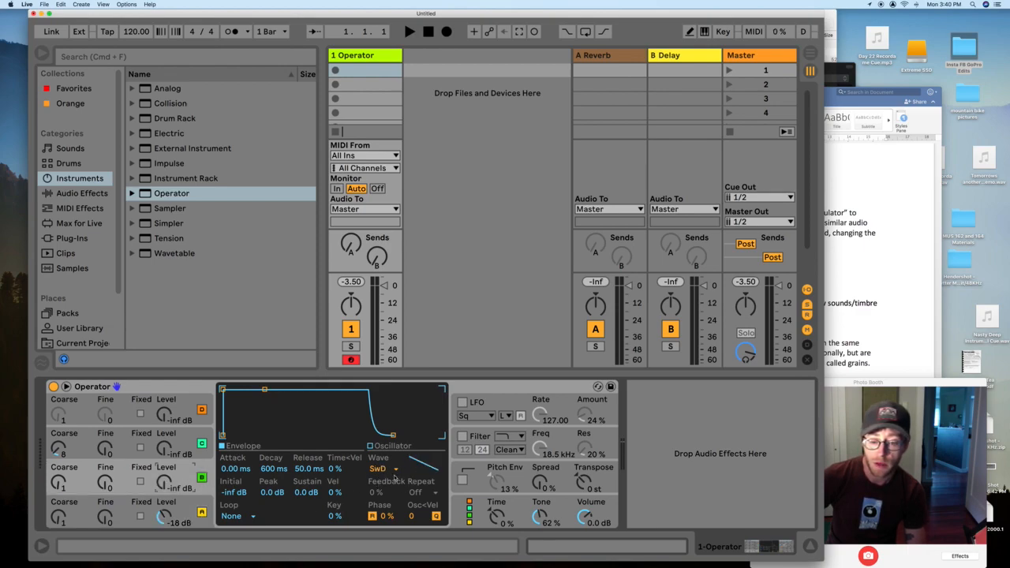
{"action": "left_click", "coordinate": [186, 448]}
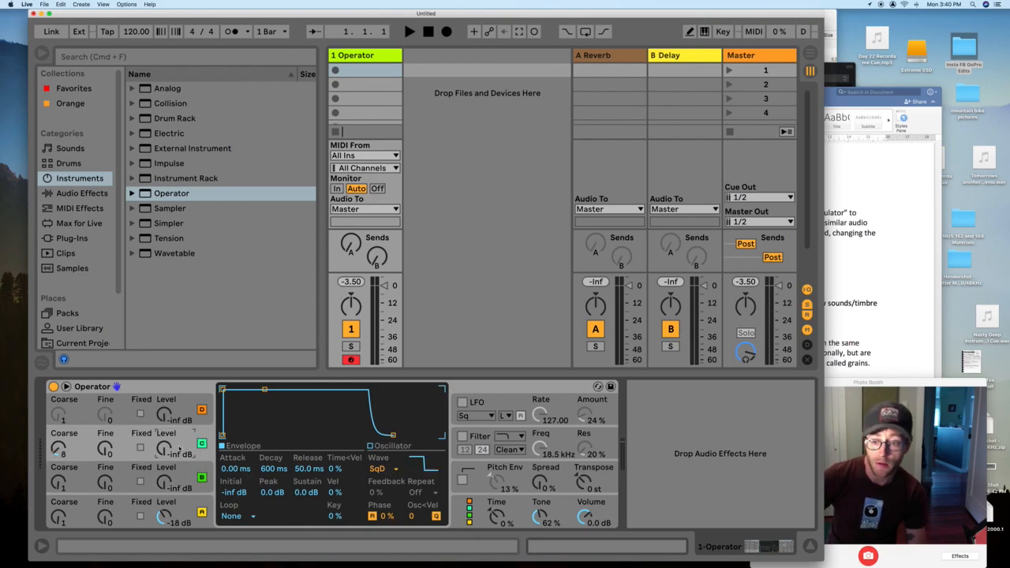
{"action": "left_click", "coordinate": [188, 411]}
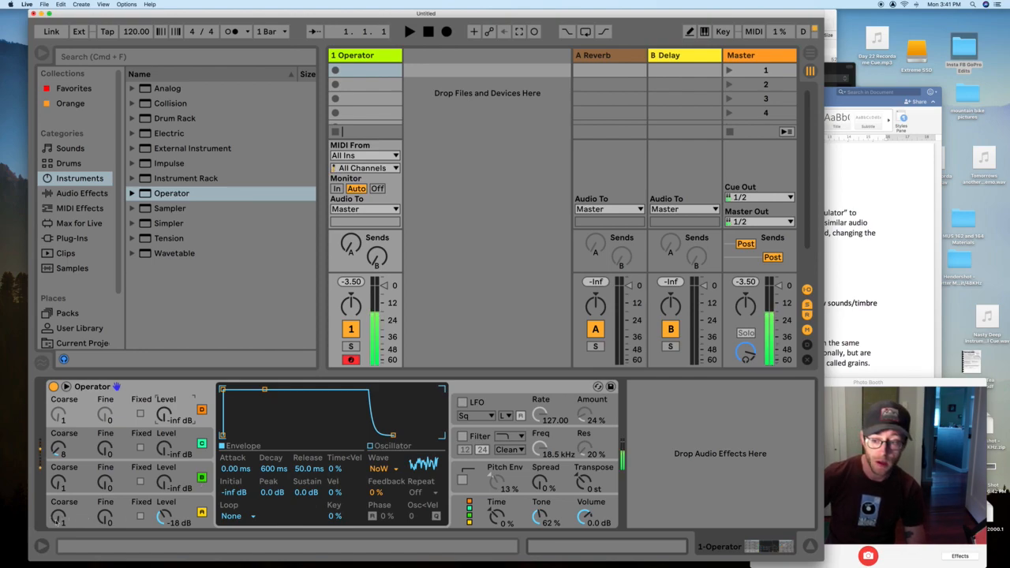
{"action": "left_click_drag", "start_coordinate": [58, 517], "coordinate": [58, 511]}
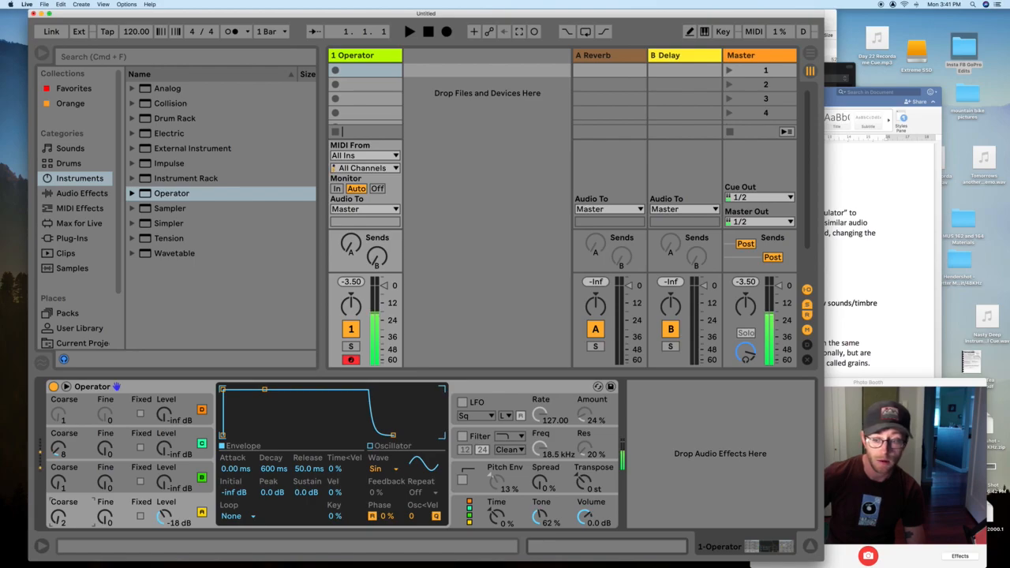
{"action": "left_click_drag", "start_coordinate": [57, 517], "coordinate": [58, 511]}
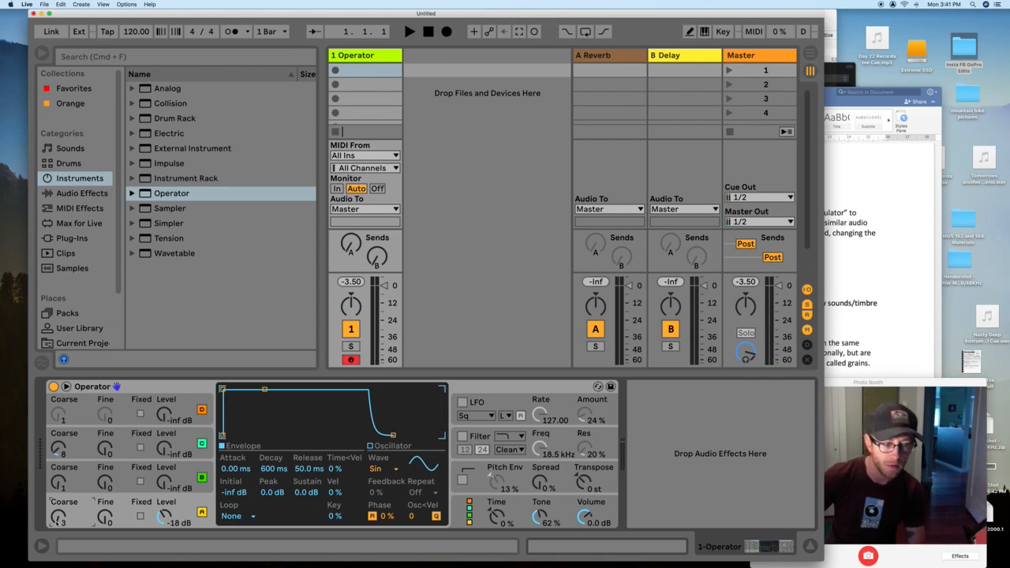
{"action": "left_click_drag", "start_coordinate": [58, 516], "coordinate": [58, 529]}
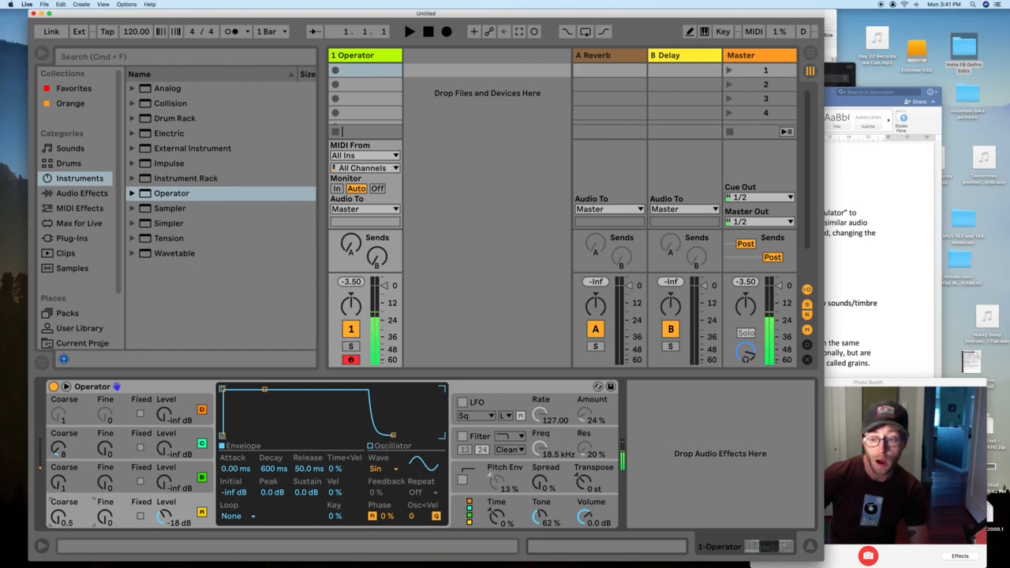
{"action": "left_click_drag", "start_coordinate": [58, 518], "coordinate": [58, 514]}
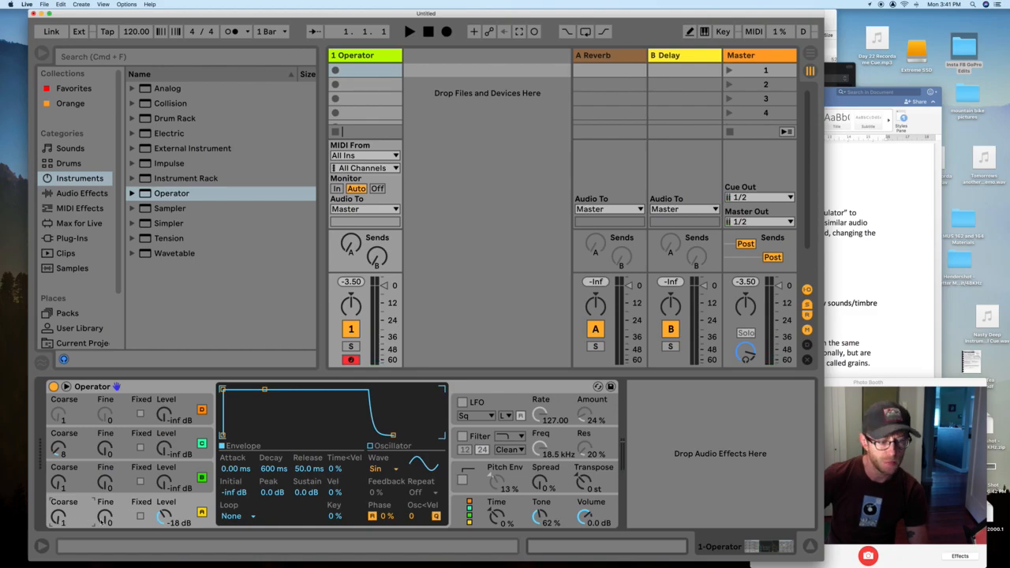
{"action": "left_click_drag", "start_coordinate": [105, 517], "coordinate": [105, 485]}
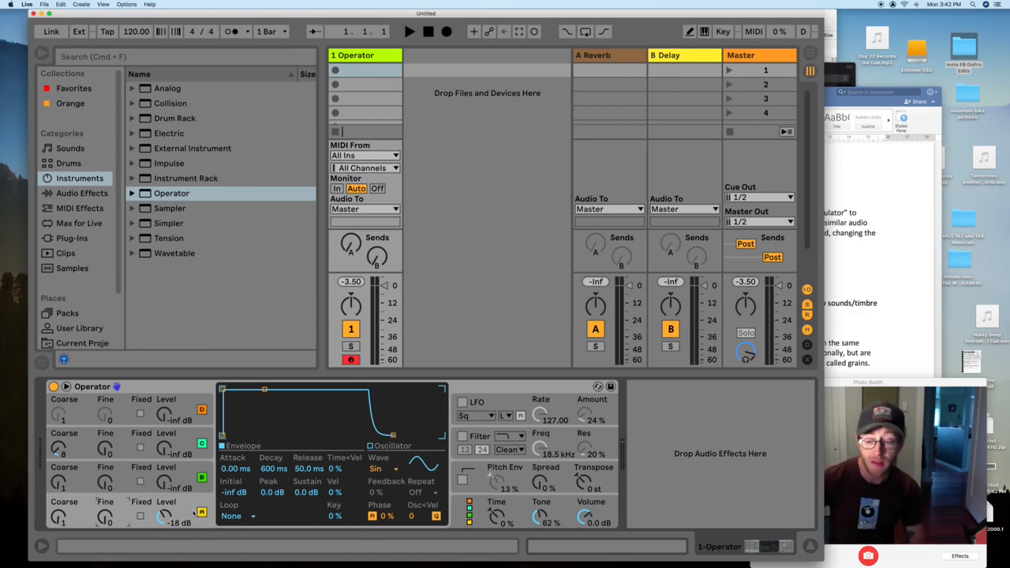
- Raise oscillator B to -24 dB, set oscillator C to -12 dB at Coarse 0.5, and view global settings
{"action": "left_click", "coordinate": [184, 484]}
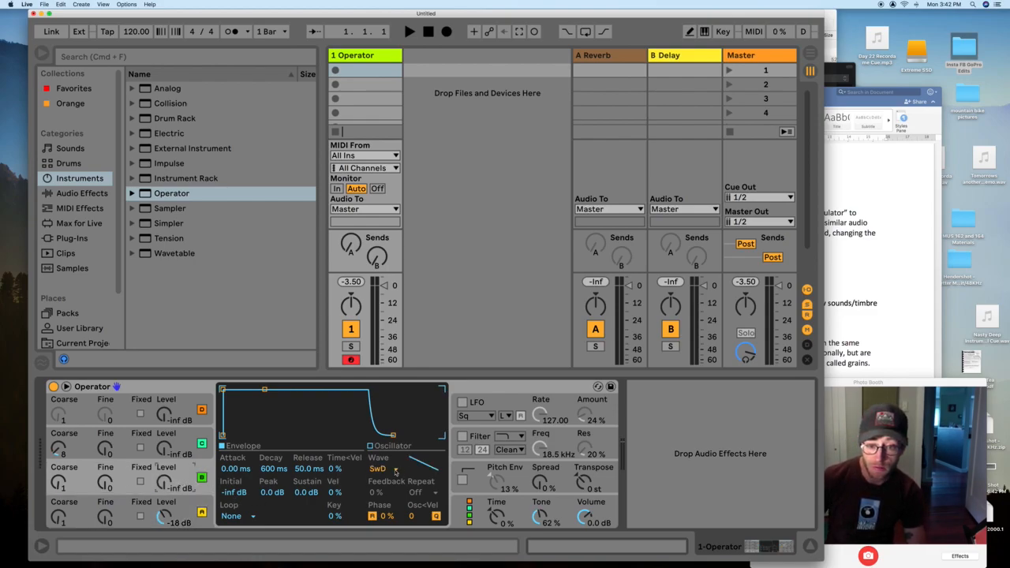
{"action": "left_click_drag", "start_coordinate": [164, 483], "coordinate": [164, 514]}
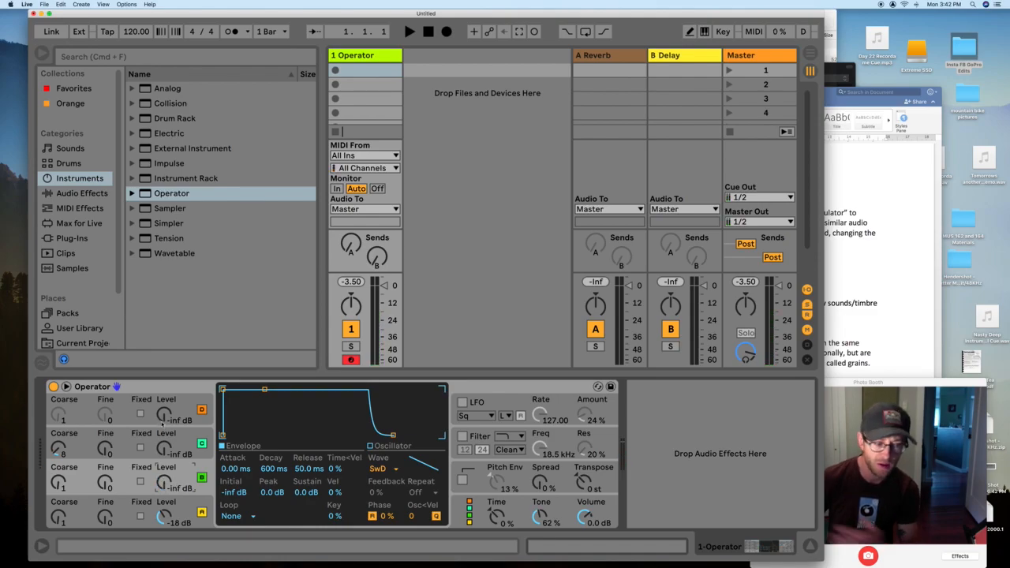
{"action": "left_click_drag", "start_coordinate": [165, 443], "coordinate": [165, 423]}
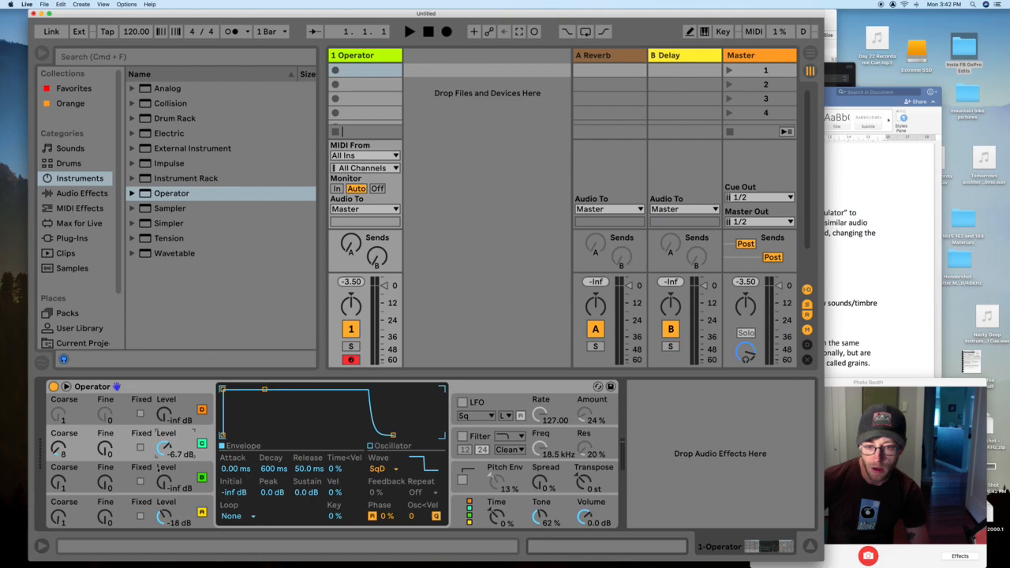
{"action": "left_click_drag", "start_coordinate": [55, 453], "coordinate": [56, 479]}
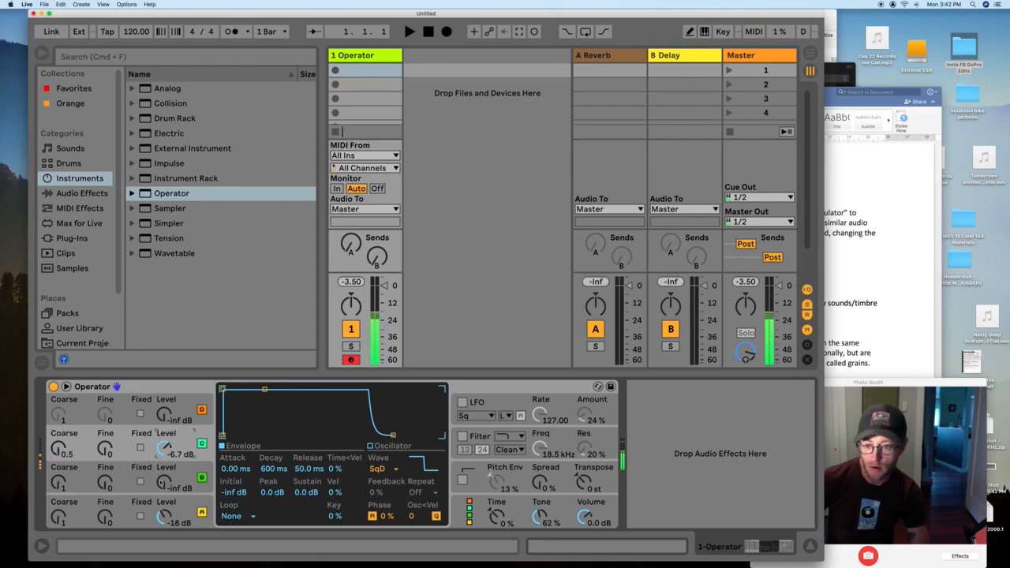
{"action": "mouse_move", "coordinate": [164, 448]}
{"action": "left_mouse_down"}
{"action": "mouse_move", "coordinate": [164, 482]}
{"action": "mouse_move", "coordinate": [163, 466]}
{"action": "left_mouse_up"}
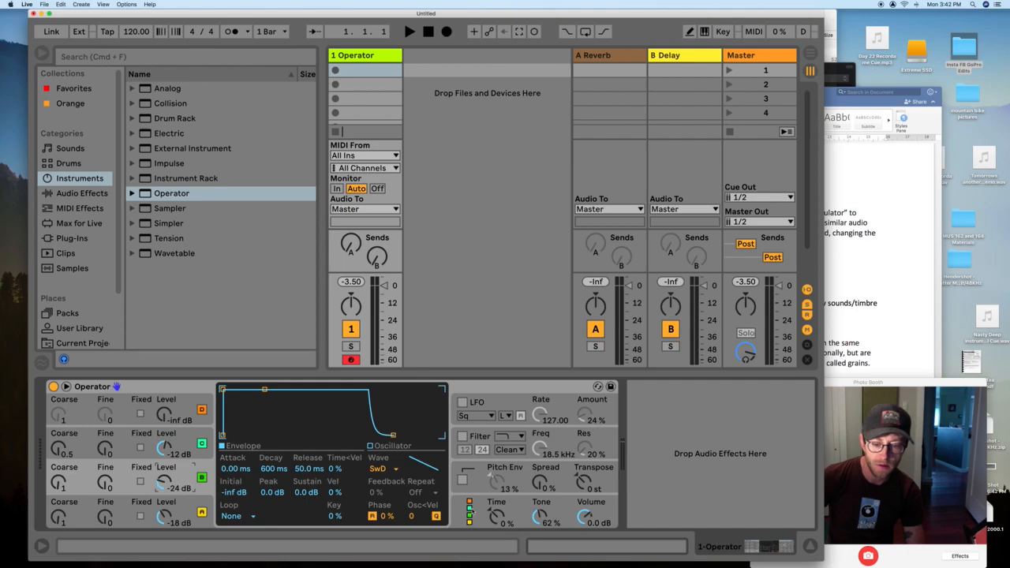
{"action": "left_click", "coordinate": [478, 518]}
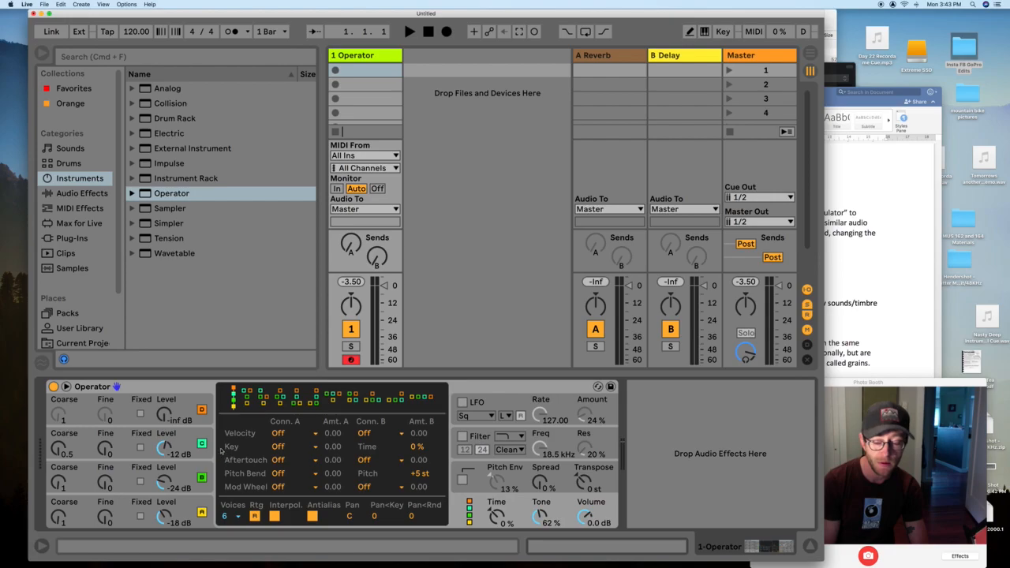
{"action": "left_click", "coordinate": [163, 417]}
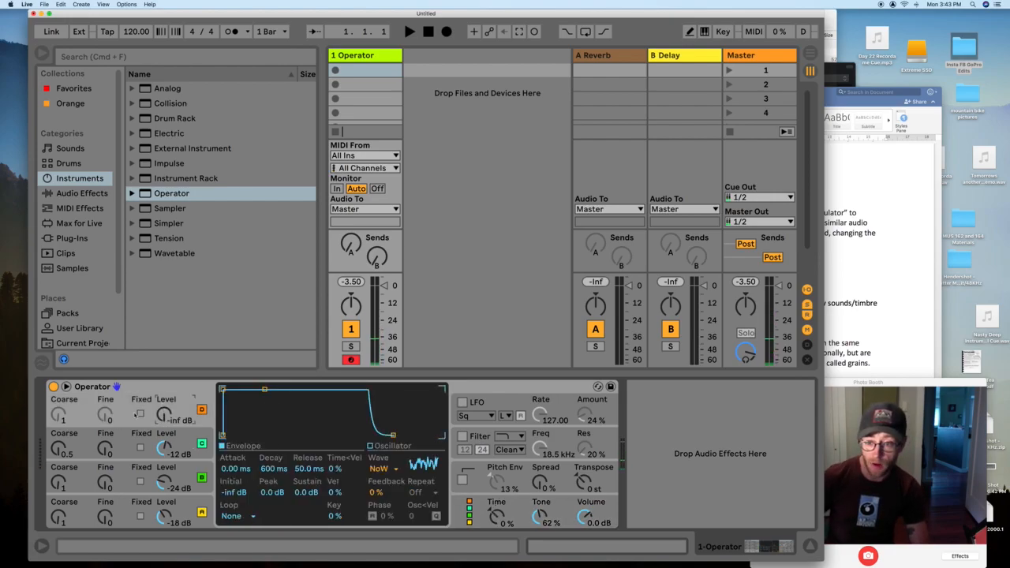
- Keep oscillator D silent, tune oscillator B to Coarse 4 and Fine 95, and lower C to -28 dB
{"action": "mouse_move", "coordinate": [162, 419]}
{"action": "left_mouse_down"}
{"action": "mouse_move", "coordinate": [162, 406]}
{"action": "mouse_move", "coordinate": [165, 436]}
{"action": "left_mouse_up"}
{"action": "left_click_drag", "start_coordinate": [164, 449], "coordinate": [165, 466]}
{"action": "left_click_drag", "start_coordinate": [57, 461], "coordinate": [57, 464]}
{"action": "left_click_drag", "start_coordinate": [58, 484], "coordinate": [105, 470]}
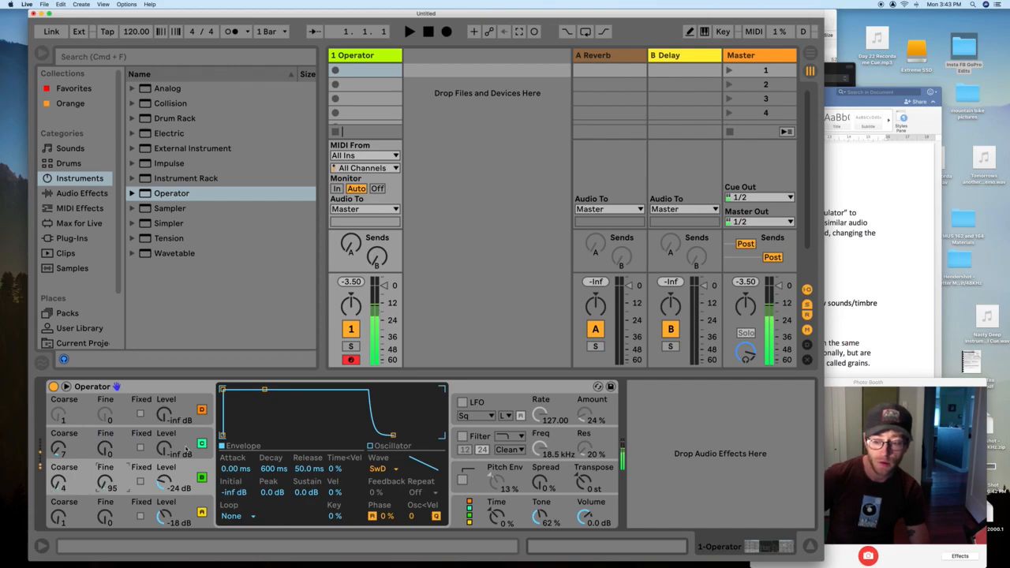
{"action": "left_click_drag", "start_coordinate": [186, 450], "coordinate": [194, 430]}
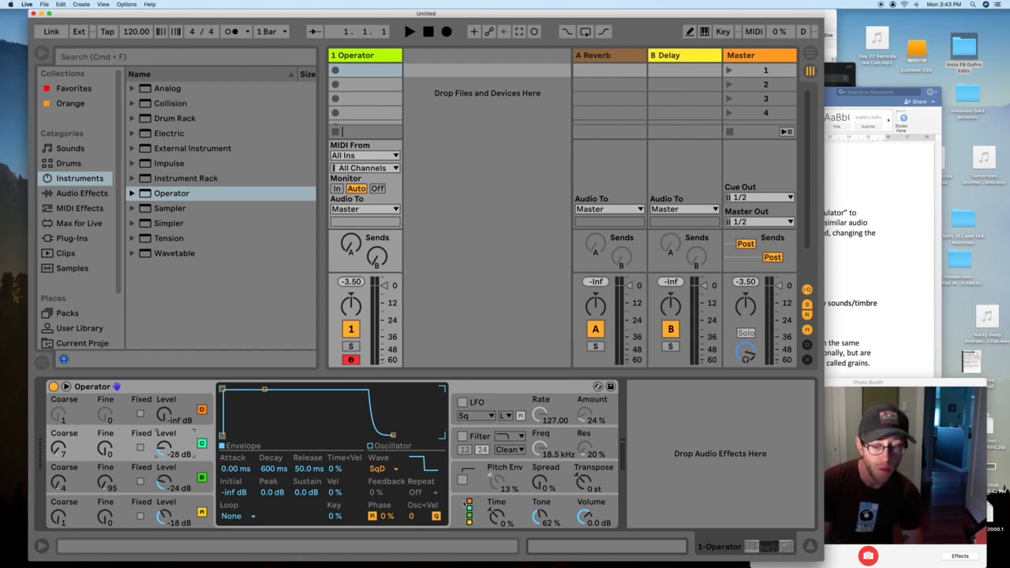
{"action": "left_click", "coordinate": [484, 508]}
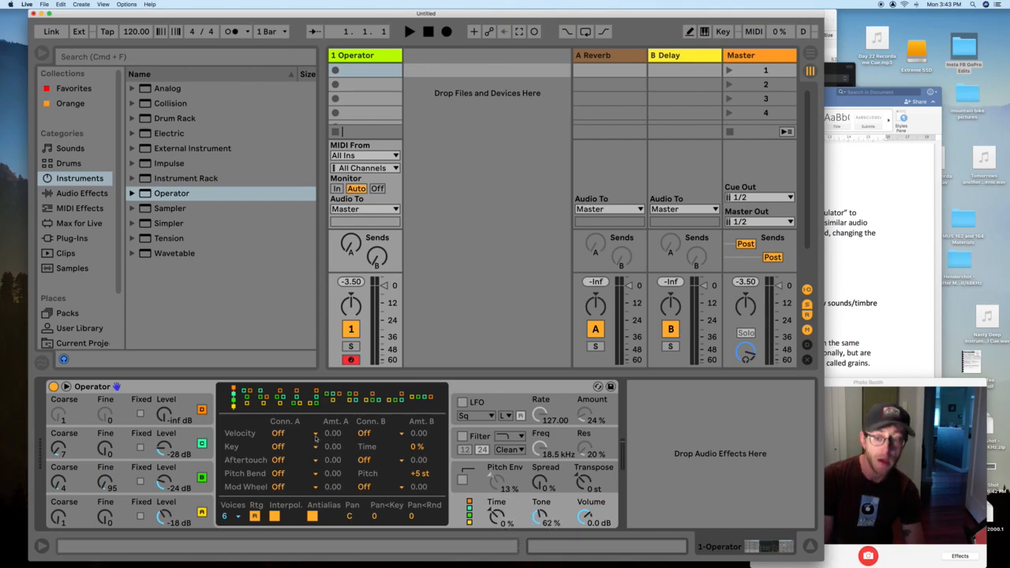
- Try several FM algorithms, settle on the first, and turn oscillator B down to -68 dB
{"action": "left_click", "coordinate": [249, 400]}
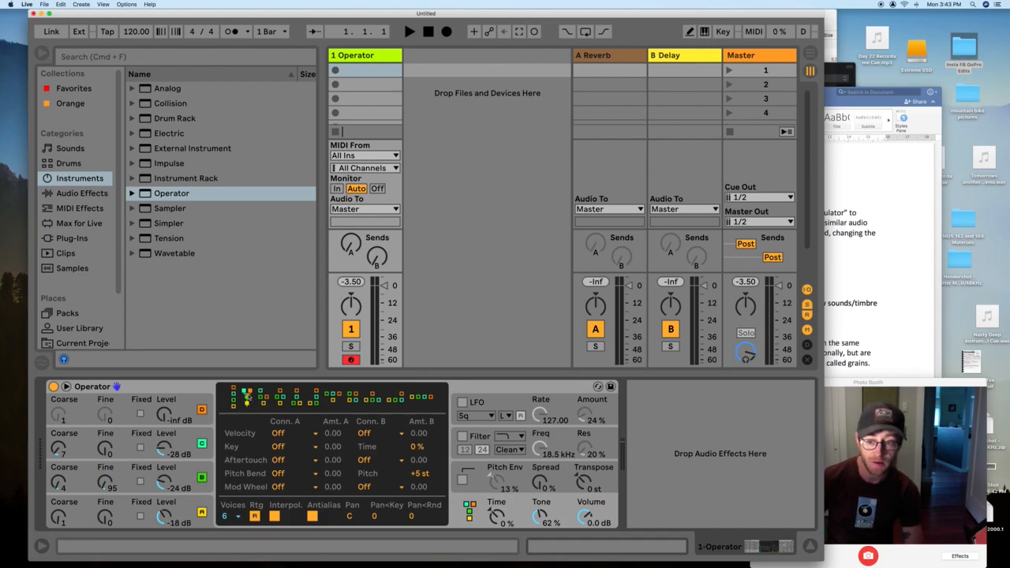
{"action": "left_click", "coordinate": [279, 407]}
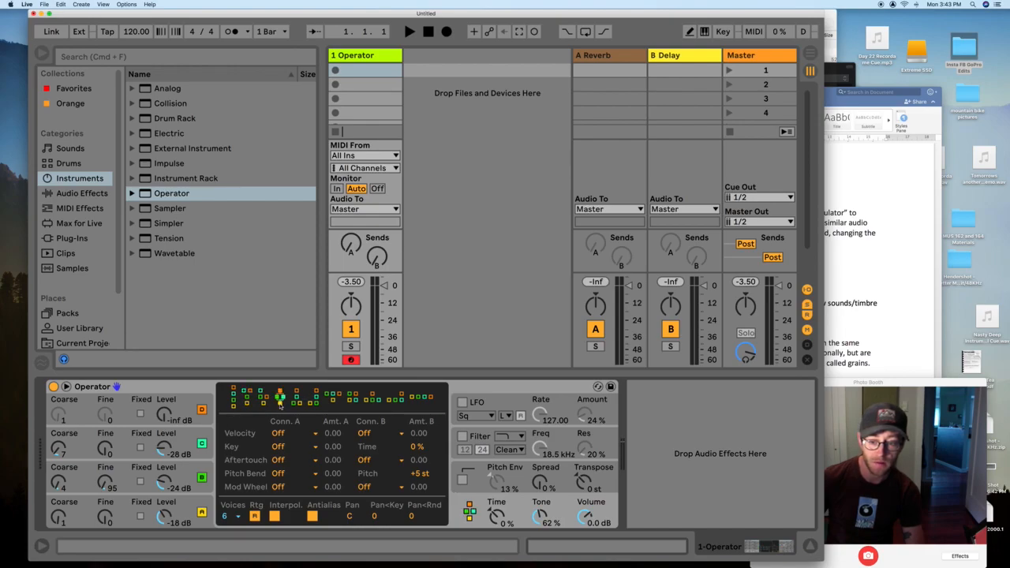
{"action": "left_click", "coordinate": [309, 404]}
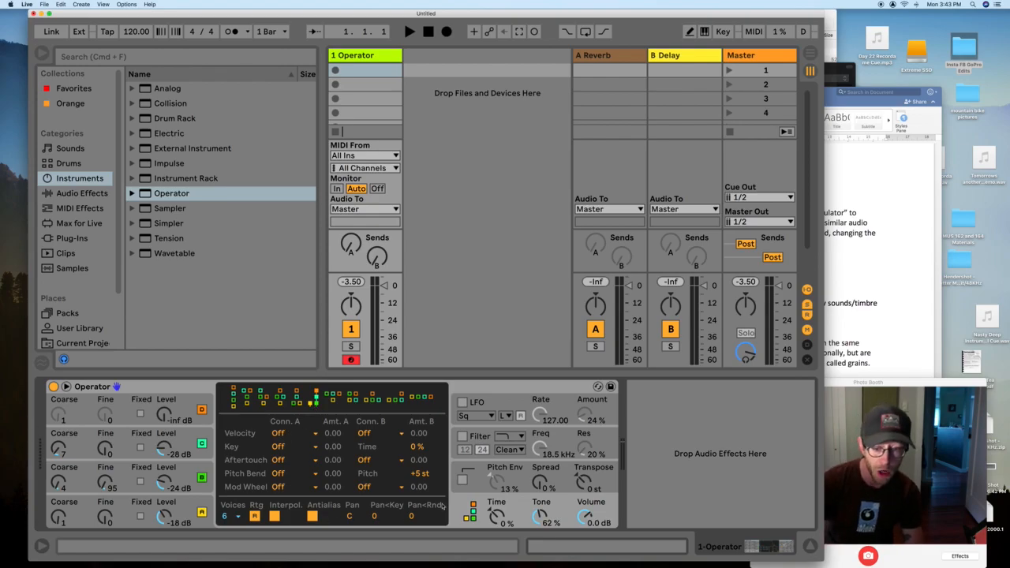
{"action": "left_click", "coordinate": [234, 404]}
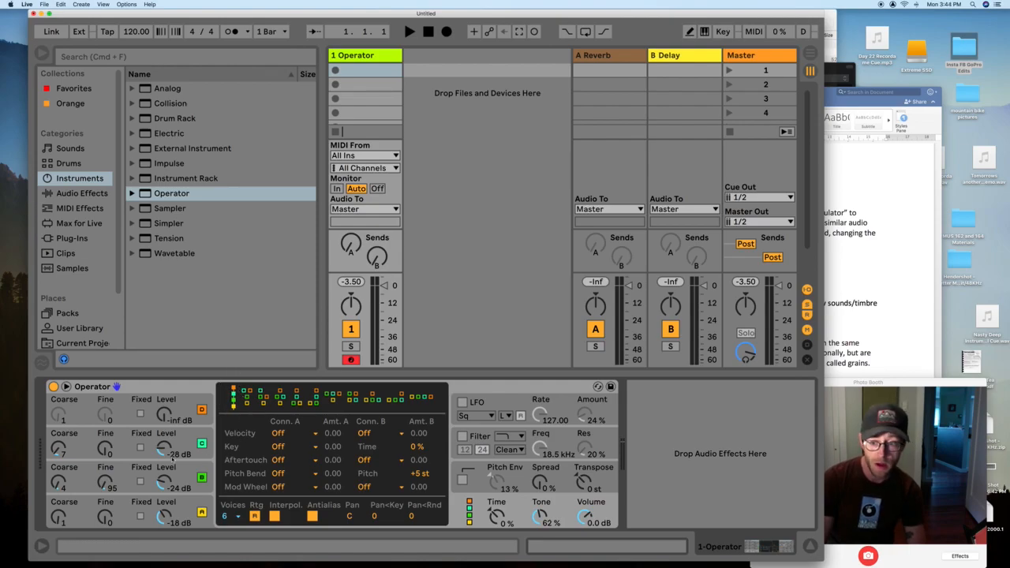
{"action": "left_click_drag", "start_coordinate": [165, 480], "coordinate": [165, 495]}
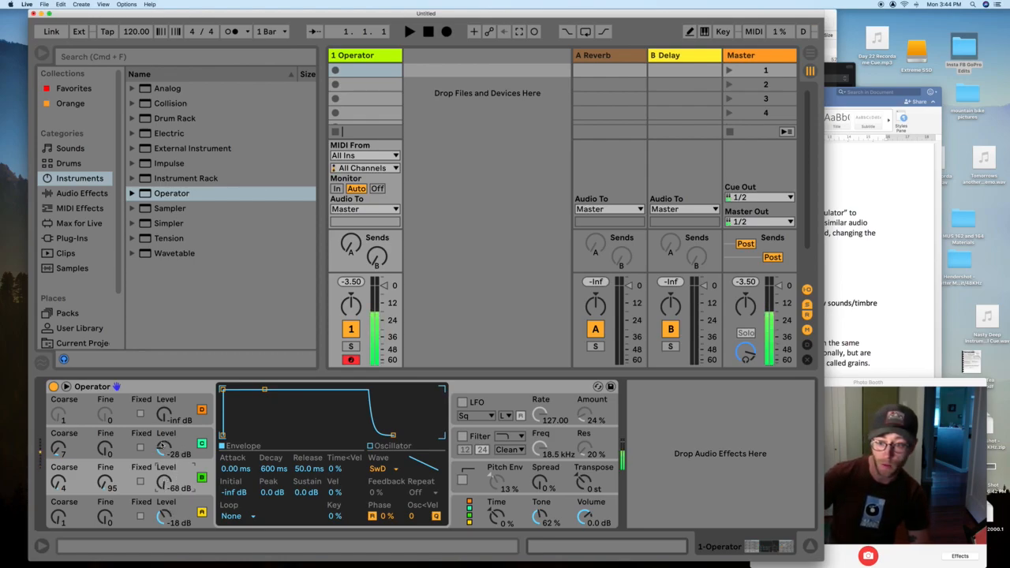
- Briefly switch oscillators D and C off and back on to compare the sound
{"action": "left_click", "coordinate": [202, 410]}
{"action": "left_click", "coordinate": [202, 443]}
{"action": "left_click", "coordinate": [204, 478]}
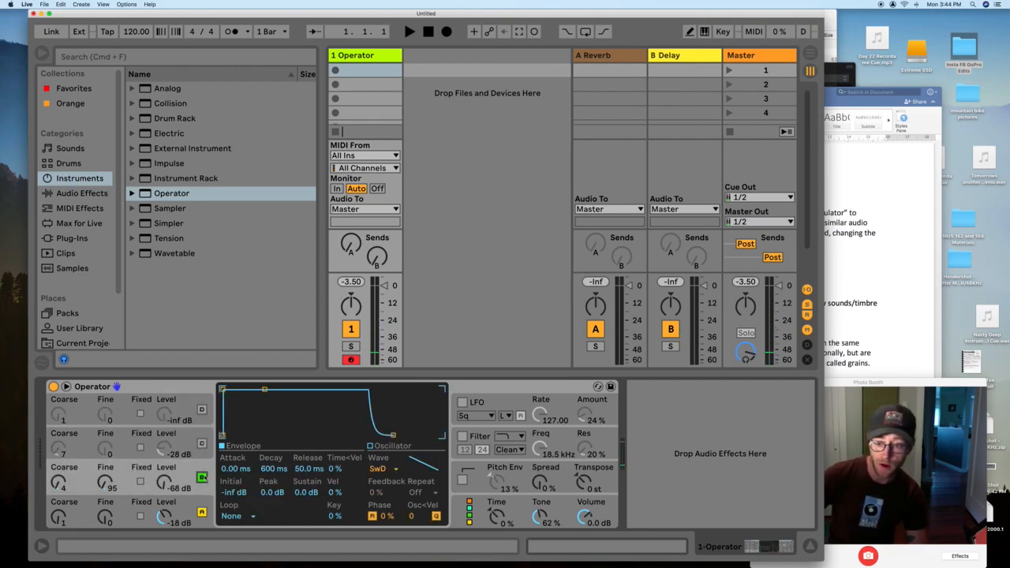
{"action": "left_click", "coordinate": [202, 443]}
{"action": "left_click", "coordinate": [202, 410]}
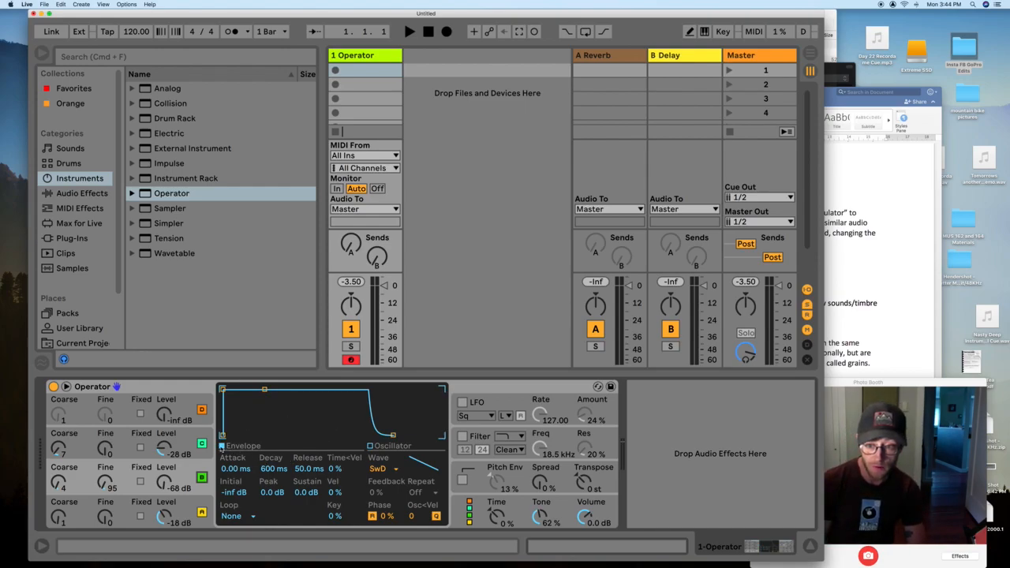
- Check the oscillator's harmonics view, then return to the envelope graph
{"action": "left_click", "coordinate": [370, 446]}
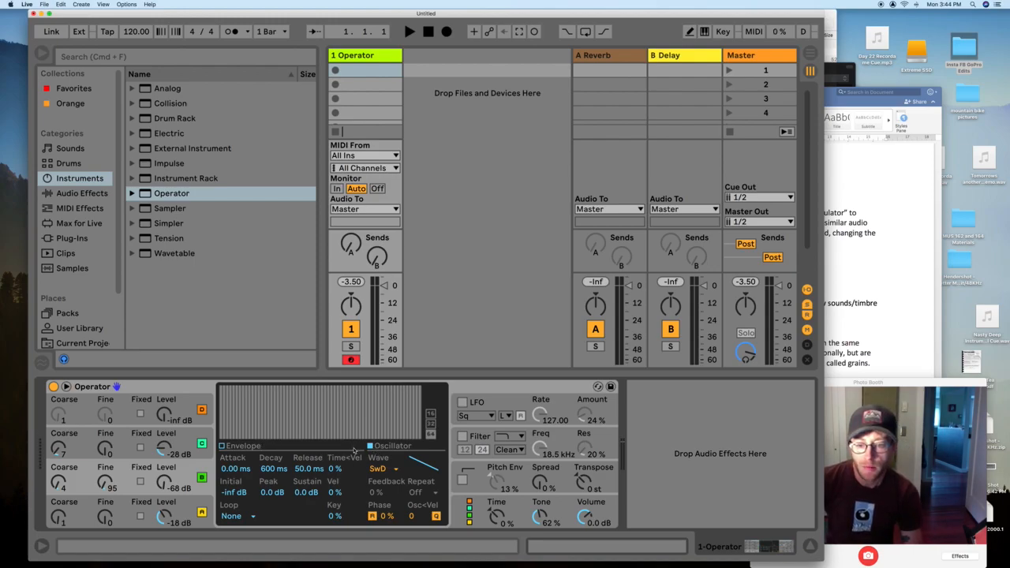
{"action": "left_click", "coordinate": [221, 447]}
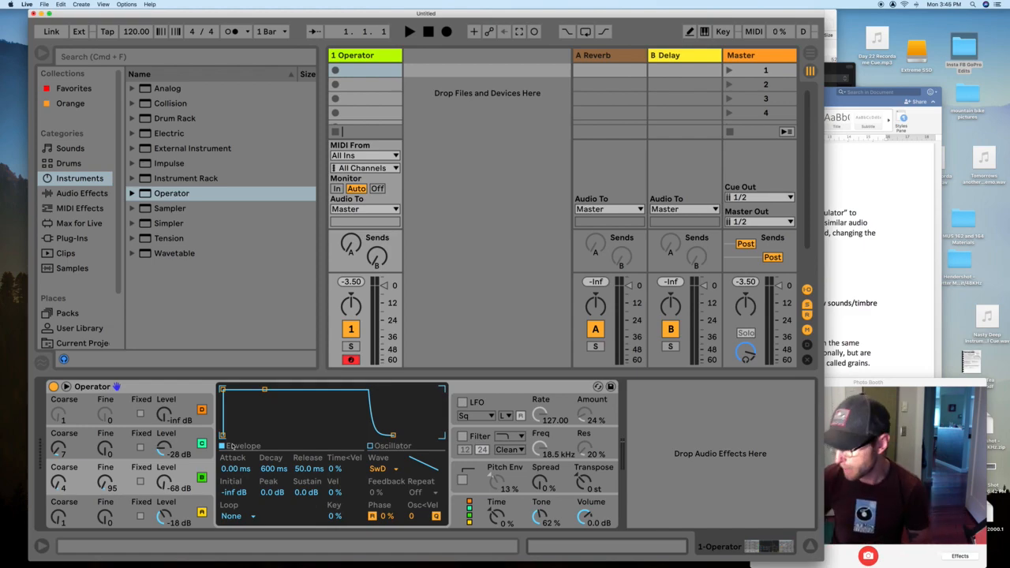
- Switch off oscillators D and C in Operator
{"action": "left_click", "coordinate": [202, 409]}
{"action": "left_click", "coordinate": [202, 443]}
- Keep oscillator C off, and raise oscillator B to -22 dB at Coarse 1, Fine 0
{"action": "left_click", "coordinate": [202, 478]}
{"action": "left_click", "coordinate": [202, 444]}
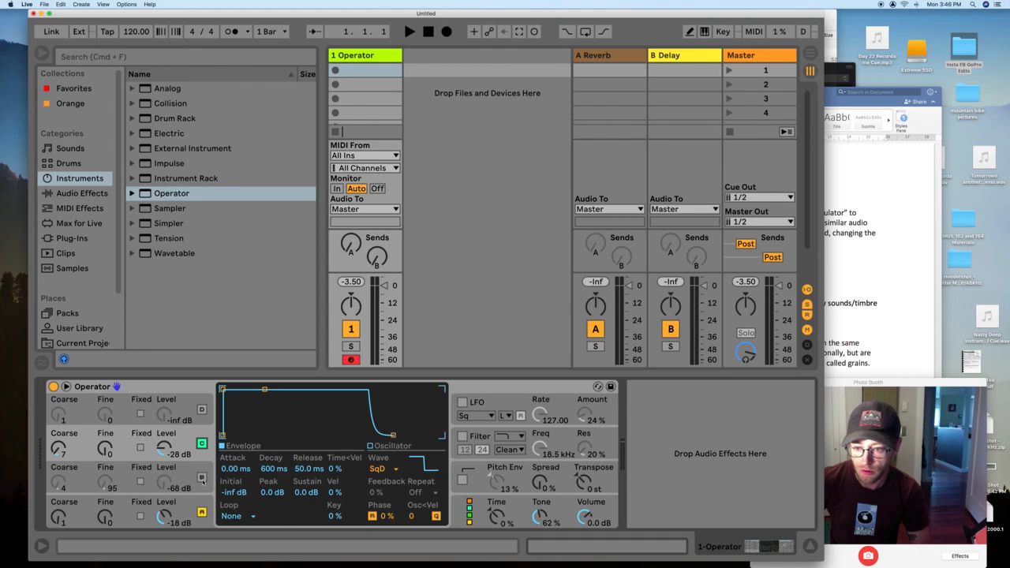
{"action": "left_click", "coordinate": [202, 478]}
{"action": "left_click", "coordinate": [202, 443]}
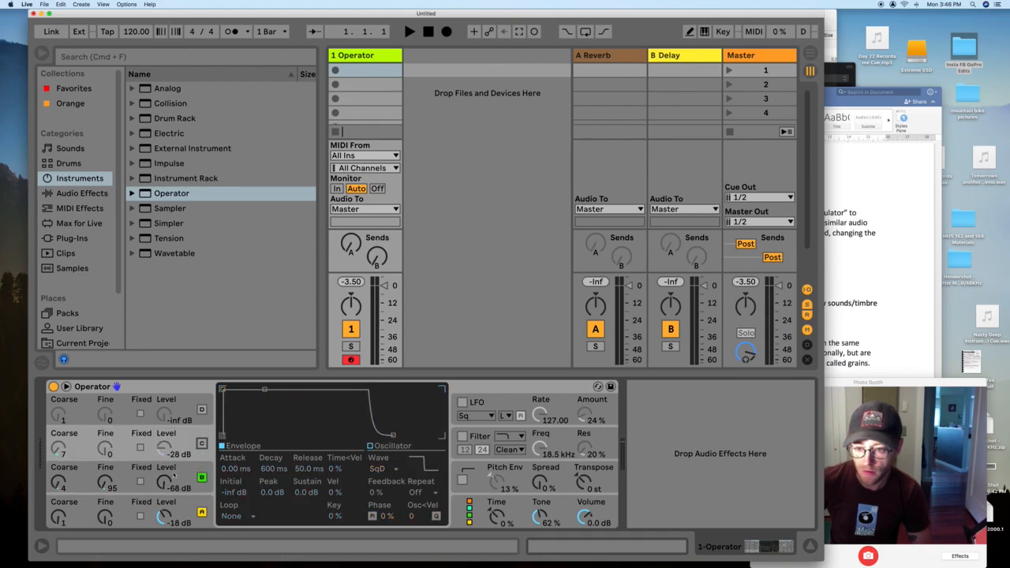
{"action": "left_click_drag", "start_coordinate": [165, 482], "coordinate": [164, 450]}
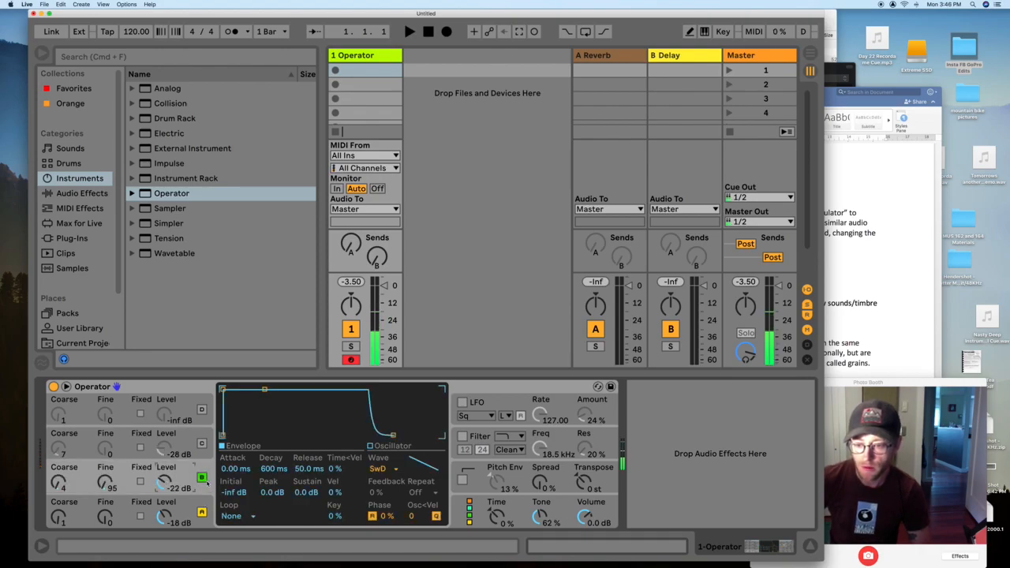
{"action": "left_click_drag", "start_coordinate": [57, 483], "coordinate": [106, 500]}
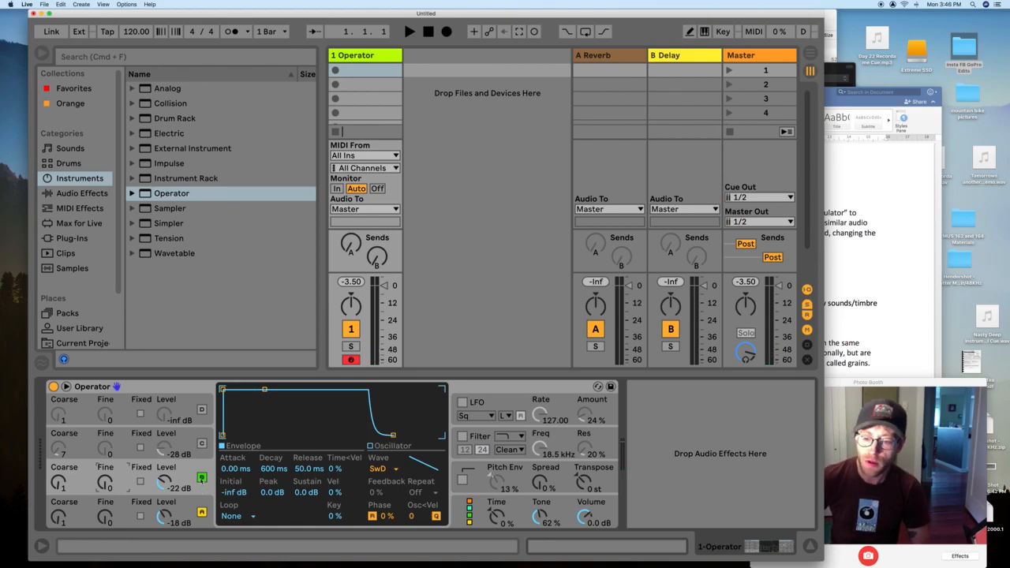
{"action": "left_click", "coordinate": [193, 512]}
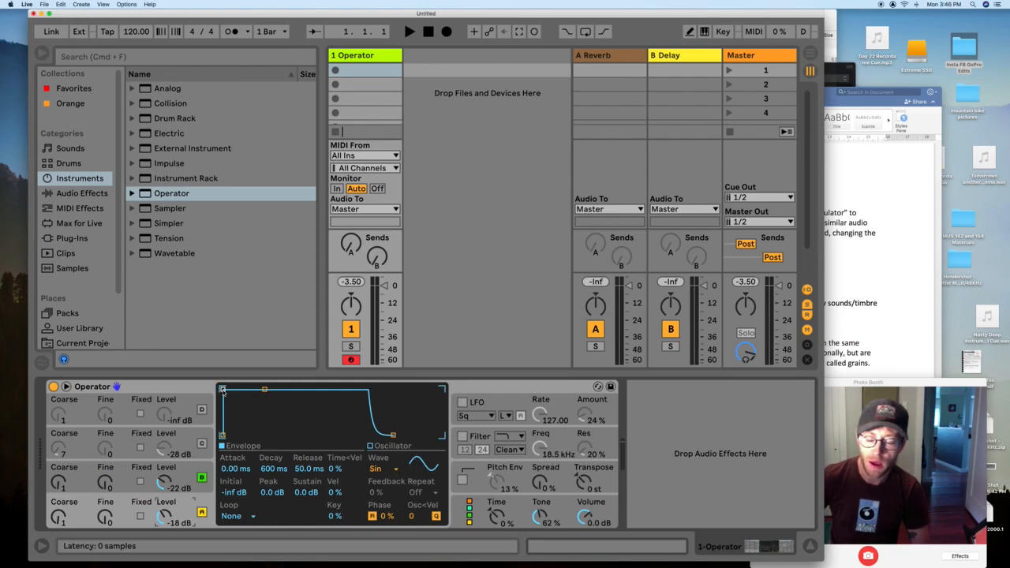
- Give oscillator A a near-instant 1.42 ms attack, 719 ms decay and -25 dB sustain
{"action": "left_click_drag", "start_coordinate": [223, 389], "coordinate": [301, 390]}
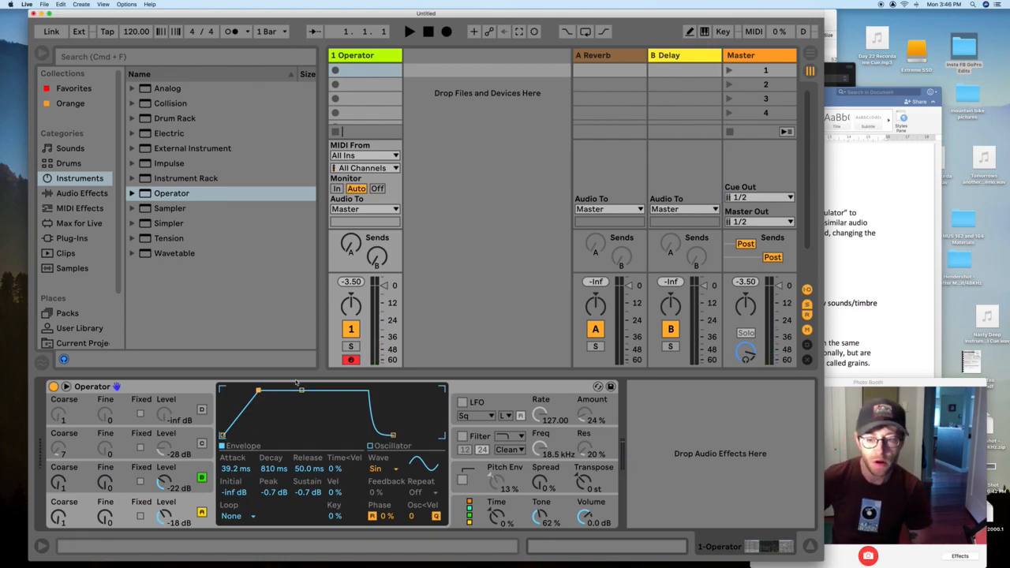
{"action": "left_click_drag", "start_coordinate": [258, 390], "coordinate": [285, 393]}
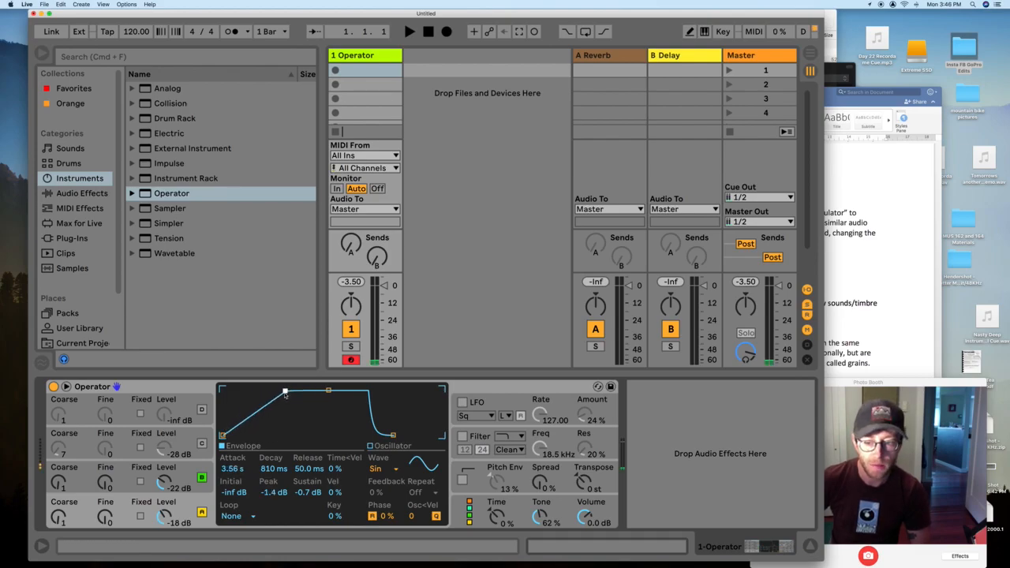
{"action": "left_click_drag", "start_coordinate": [285, 392], "coordinate": [298, 418]}
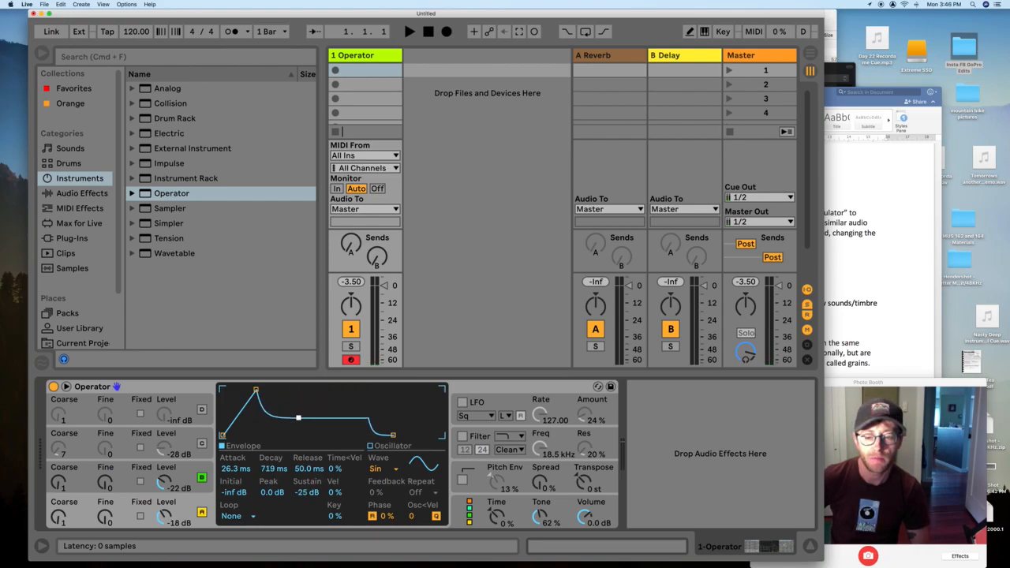
{"action": "left_click_drag", "start_coordinate": [256, 390], "coordinate": [239, 390]}
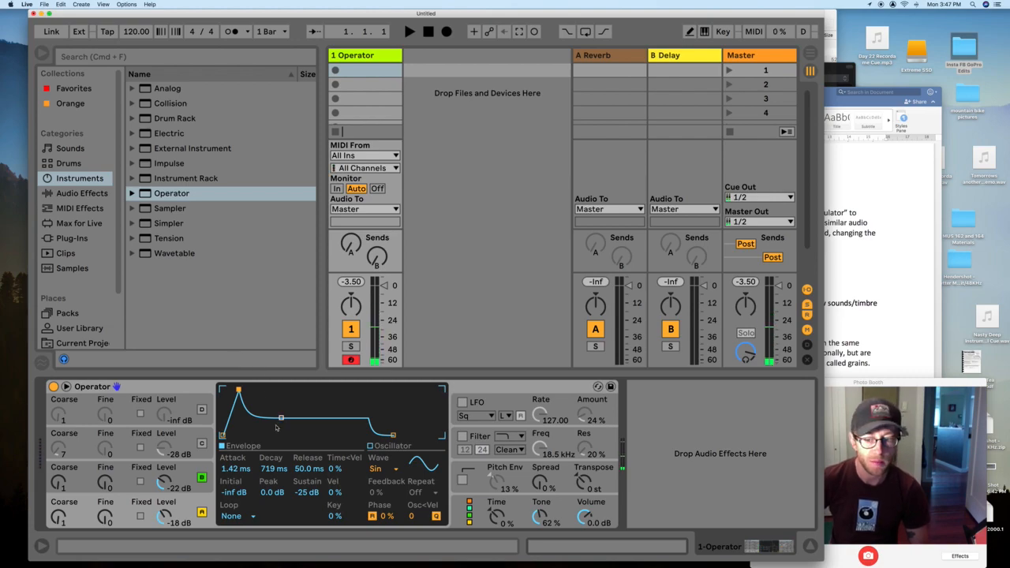
- Give oscillator A a 13.5 ms attack, 217 ms decay, -12 dB sustain and 33 s release, then view B and D
{"action": "left_click_drag", "start_coordinate": [281, 418], "coordinate": [311, 390]}
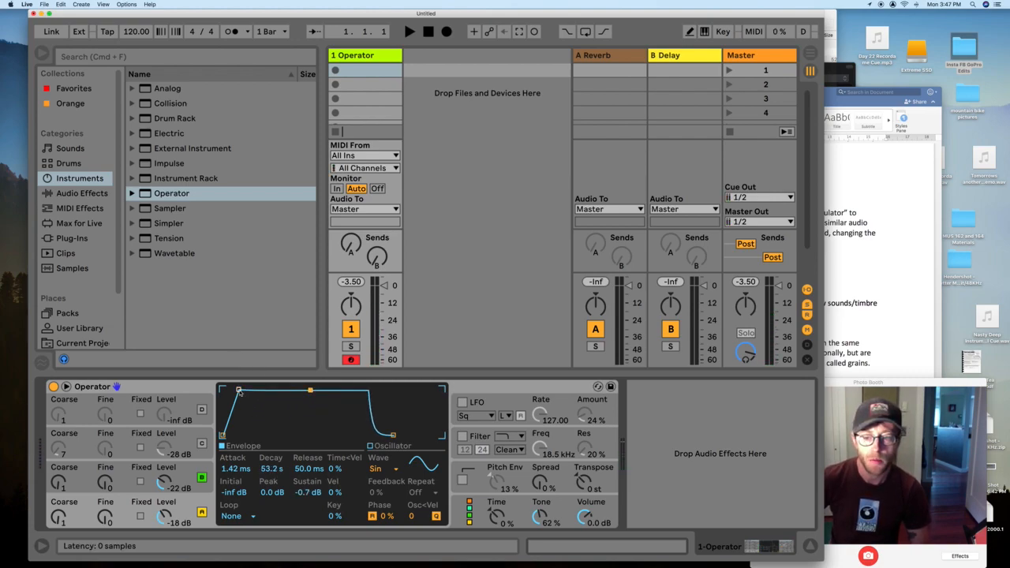
{"action": "left_click_drag", "start_coordinate": [238, 390], "coordinate": [265, 390]}
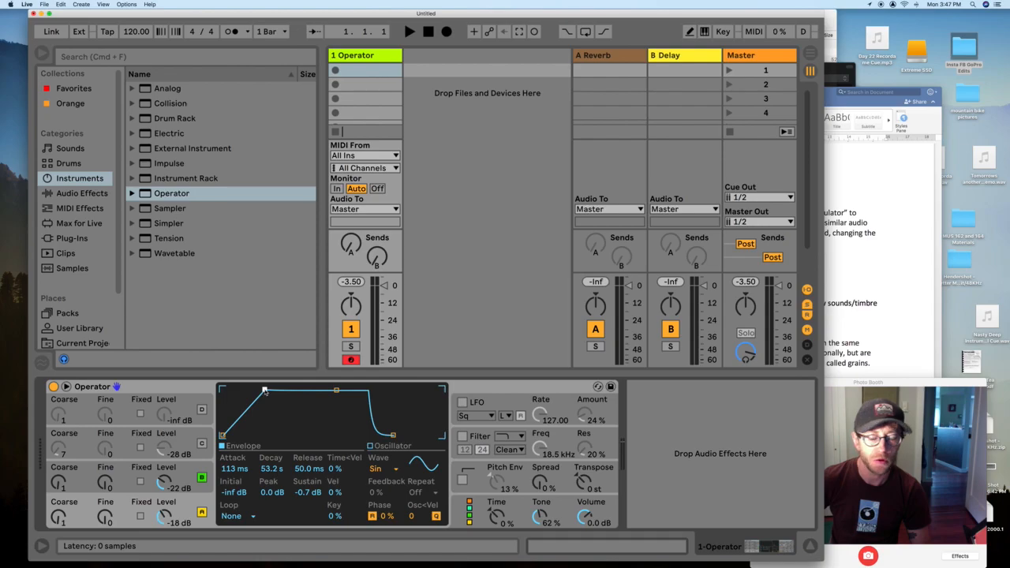
{"action": "left_click_drag", "start_coordinate": [337, 393], "coordinate": [337, 391]}
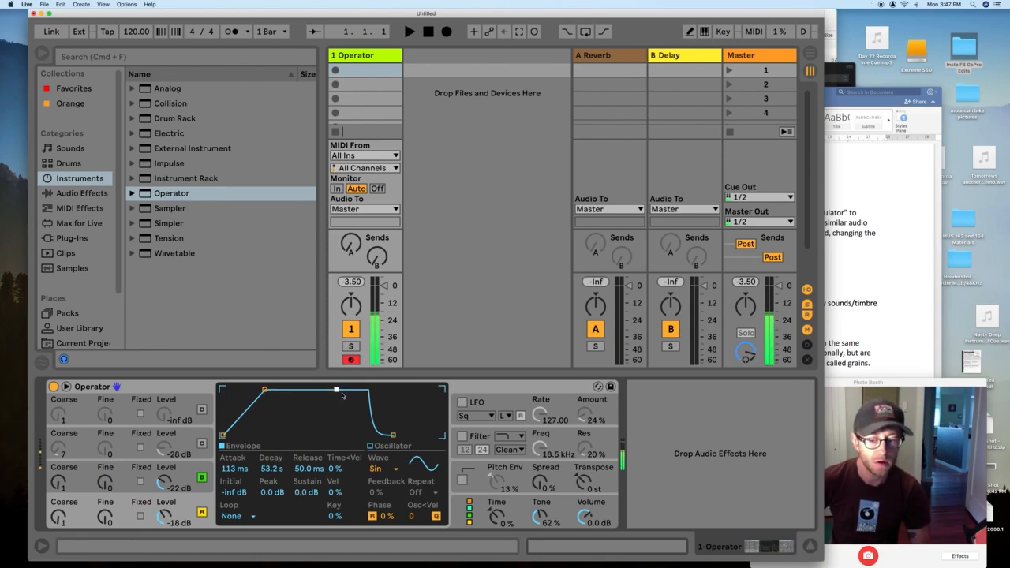
{"action": "left_click_drag", "start_coordinate": [264, 390], "coordinate": [281, 390]}
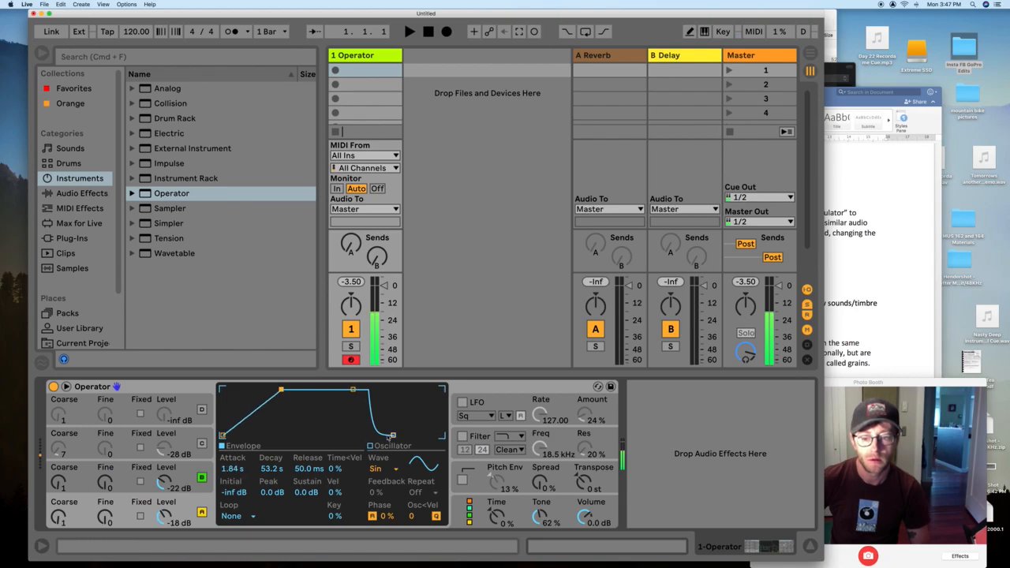
{"action": "left_click_drag", "start_coordinate": [393, 435], "coordinate": [437, 435]}
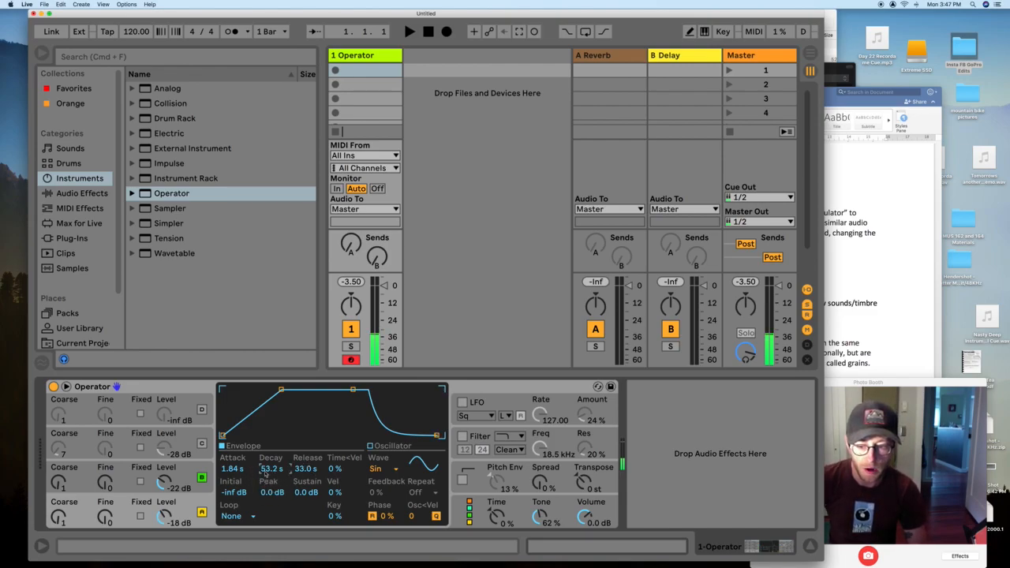
{"action": "left_click_drag", "start_coordinate": [266, 472], "coordinate": [266, 514]}
{"action": "mouse_move", "coordinate": [283, 389]}
{"action": "left_mouse_down"}
{"action": "mouse_move", "coordinate": [253, 389]}
{"action": "mouse_move", "coordinate": [333, 391]}
{"action": "mouse_move", "coordinate": [252, 389]}
{"action": "mouse_move", "coordinate": [287, 403]}
{"action": "left_mouse_up"}
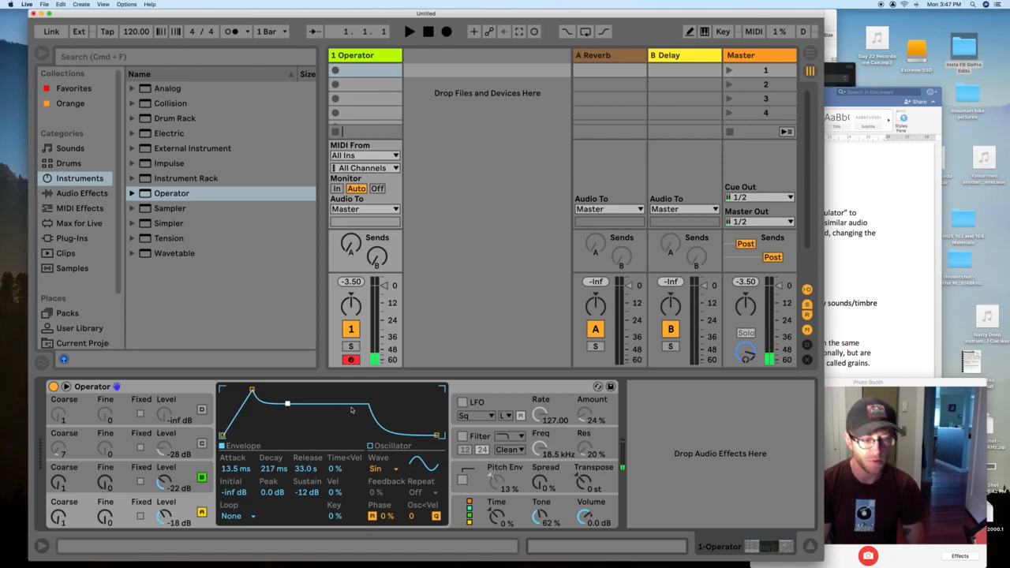
{"action": "left_click", "coordinate": [182, 472]}
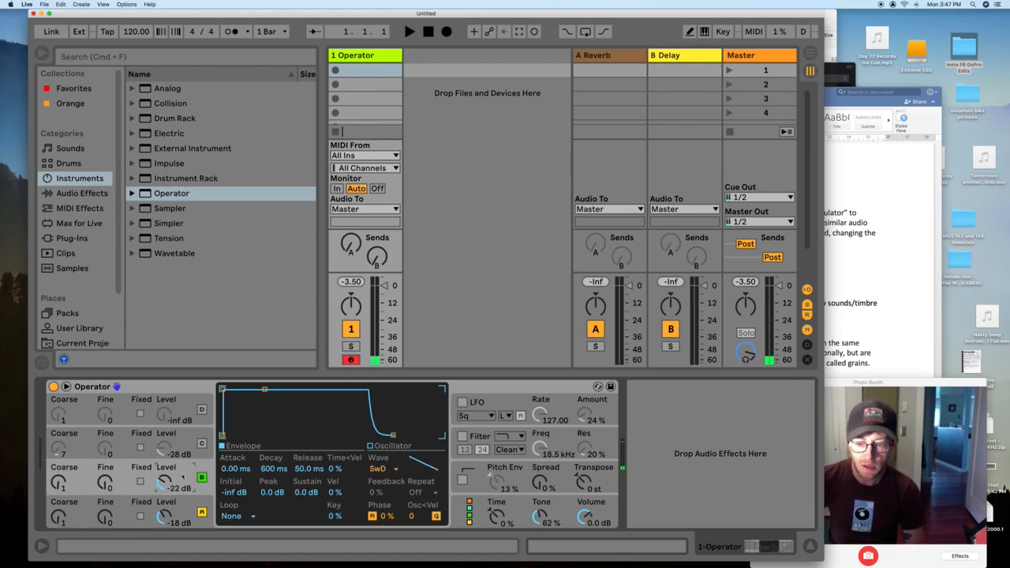
{"action": "left_click", "coordinate": [188, 414]}
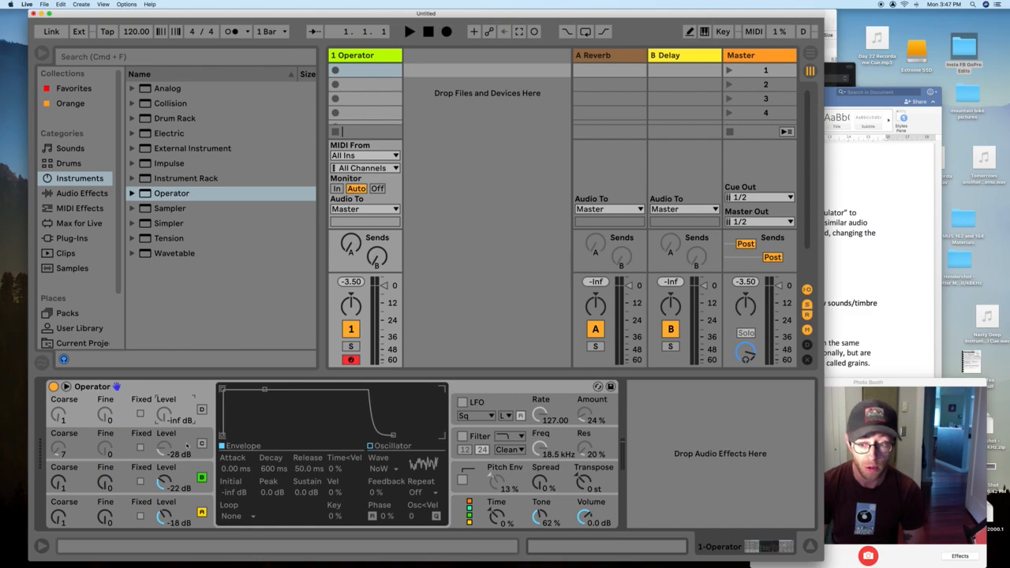
- Compare oscillators B and A, ending on oscillator B's SwD wave envelope
{"action": "left_click", "coordinate": [187, 480]}
{"action": "left_click", "coordinate": [184, 506]}
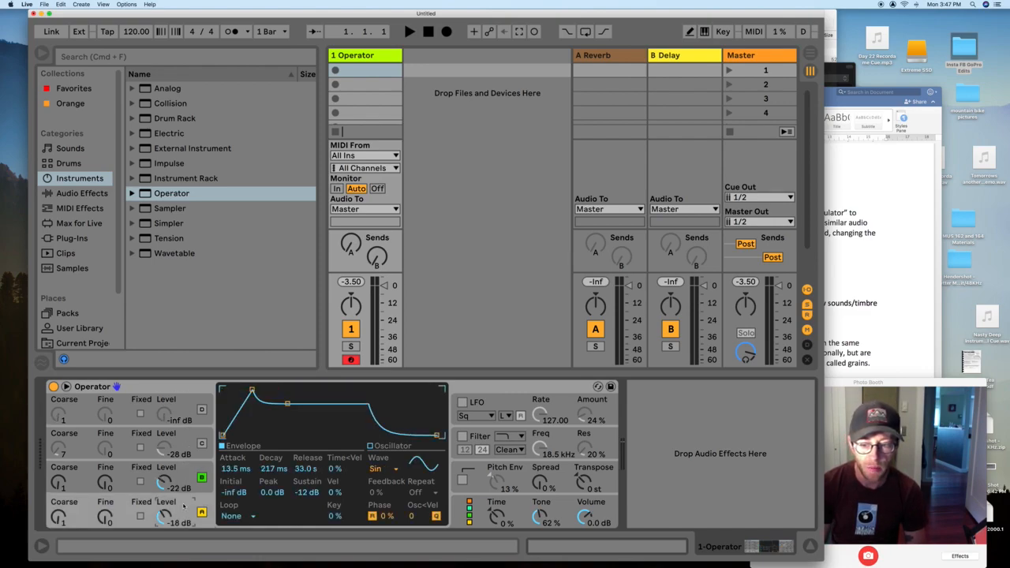
{"action": "left_click", "coordinate": [187, 479]}
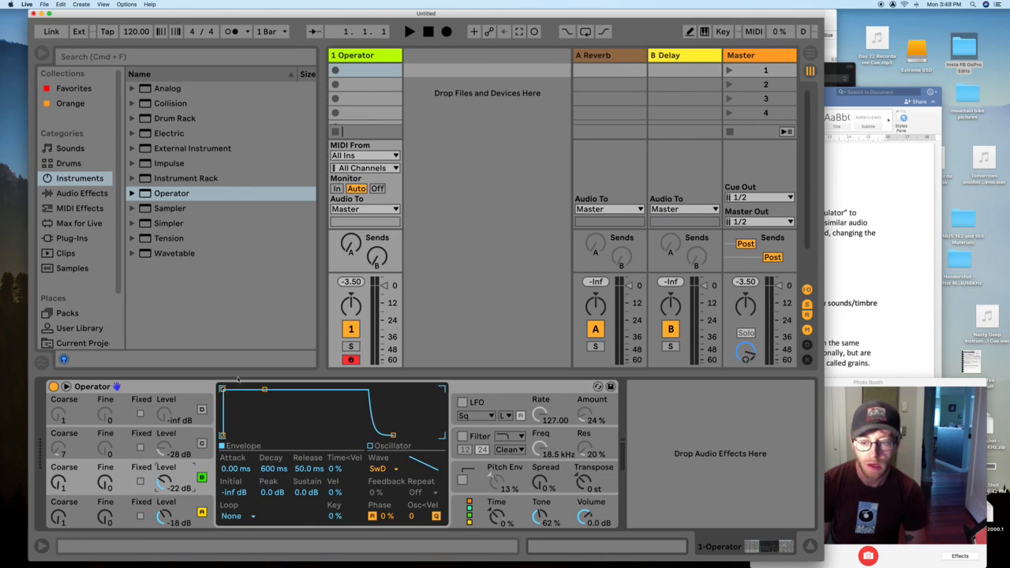
- Tweak oscillator B's sustain, attack and release, and make oscillator A's attack instant
{"action": "left_click_drag", "start_coordinate": [265, 389], "coordinate": [266, 418]}
{"action": "left_click_drag", "start_coordinate": [223, 389], "coordinate": [231, 390]}
{"action": "left_click_drag", "start_coordinate": [274, 419], "coordinate": [266, 395]}
{"action": "left_click_drag", "start_coordinate": [393, 435], "coordinate": [368, 435]}
{"action": "left_click_drag", "start_coordinate": [266, 395], "coordinate": [260, 412]}
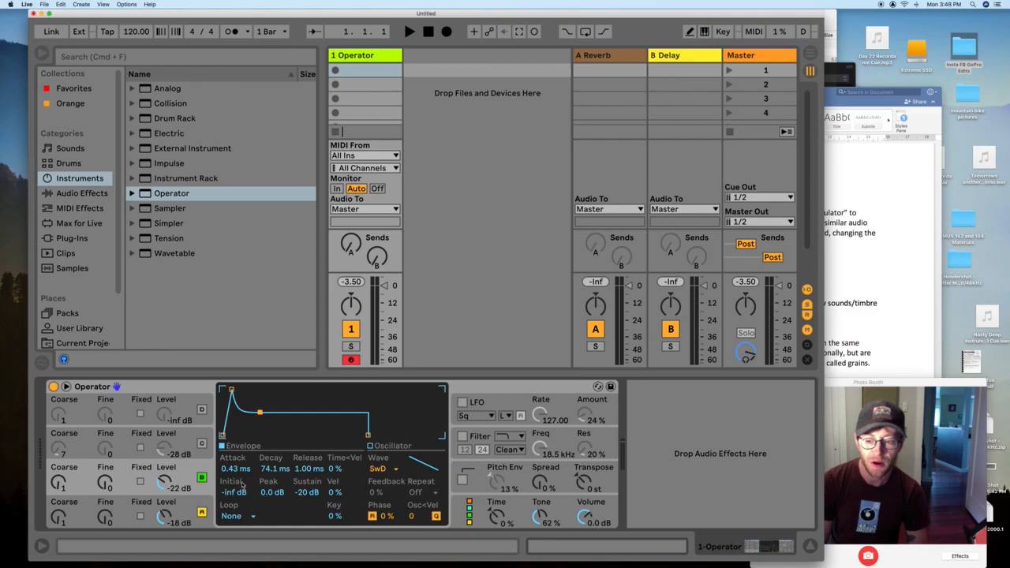
{"action": "left_click", "coordinate": [181, 511]}
{"action": "mouse_move", "coordinate": [253, 390]}
{"action": "left_mouse_down"}
{"action": "mouse_move", "coordinate": [223, 390]}
{"action": "mouse_move", "coordinate": [262, 390]}
{"action": "left_mouse_up"}
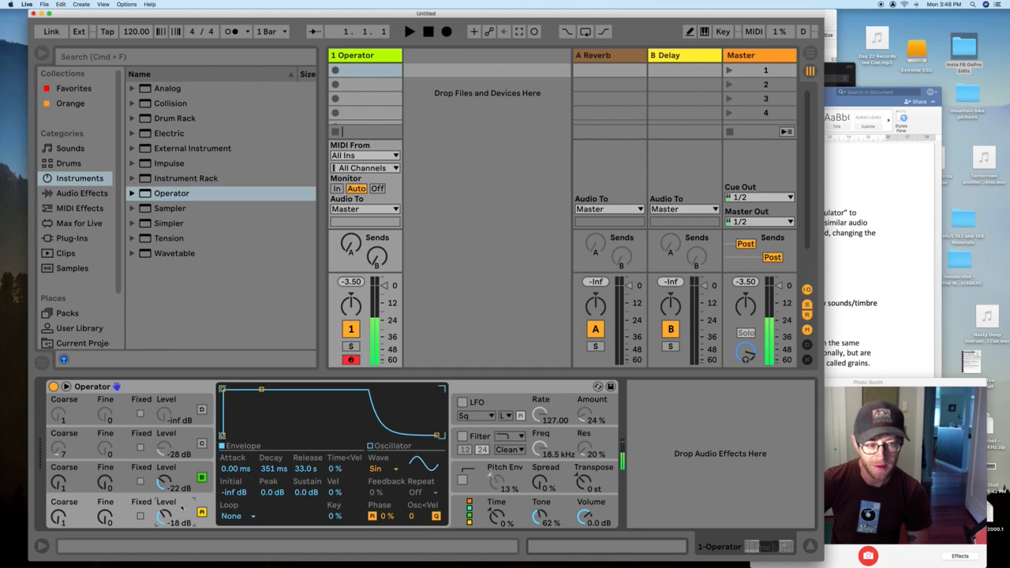
- Set oscillator B's envelope to 0 dB sustain, 67.5 ms decay and 60 s release
{"action": "left_click", "coordinate": [188, 477]}
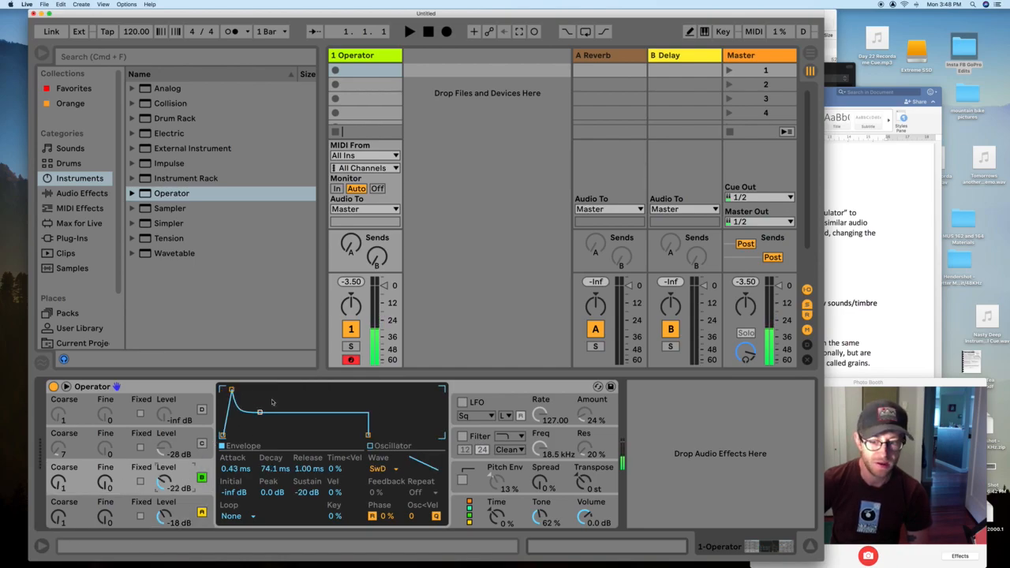
{"action": "left_click_drag", "start_coordinate": [259, 413], "coordinate": [266, 425]}
{"action": "left_click_drag", "start_coordinate": [232, 390], "coordinate": [223, 389]}
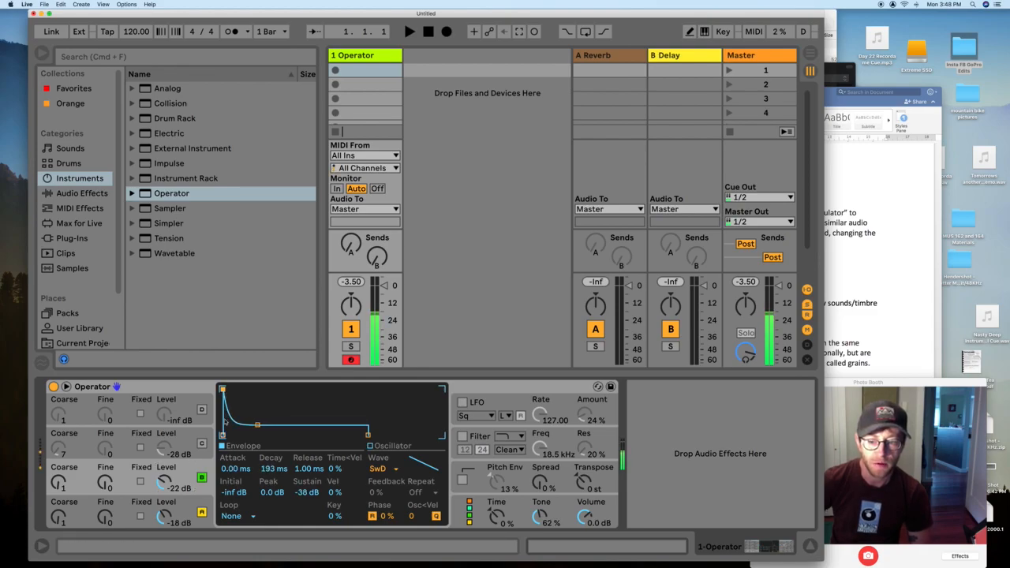
{"action": "left_click_drag", "start_coordinate": [257, 424], "coordinate": [253, 389]}
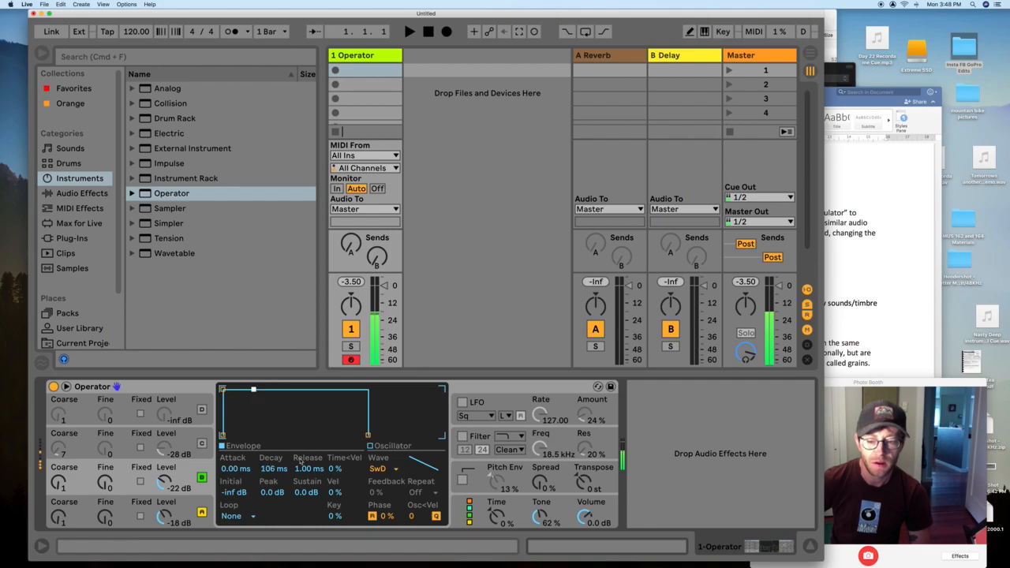
{"action": "left_click_drag", "start_coordinate": [308, 469], "coordinate": [277, 502]}
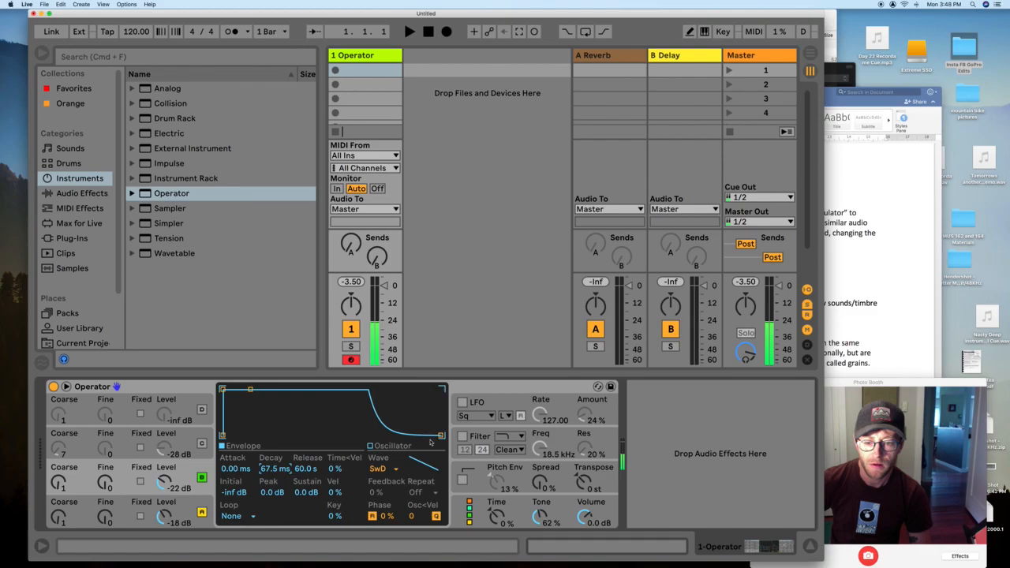
- Trim the sine envelope and set the sawtooth envelope to 0.67 ms attack, 3.96 ms decay, 123 ms release
{"action": "left_click_drag", "start_coordinate": [442, 435], "coordinate": [368, 436]}
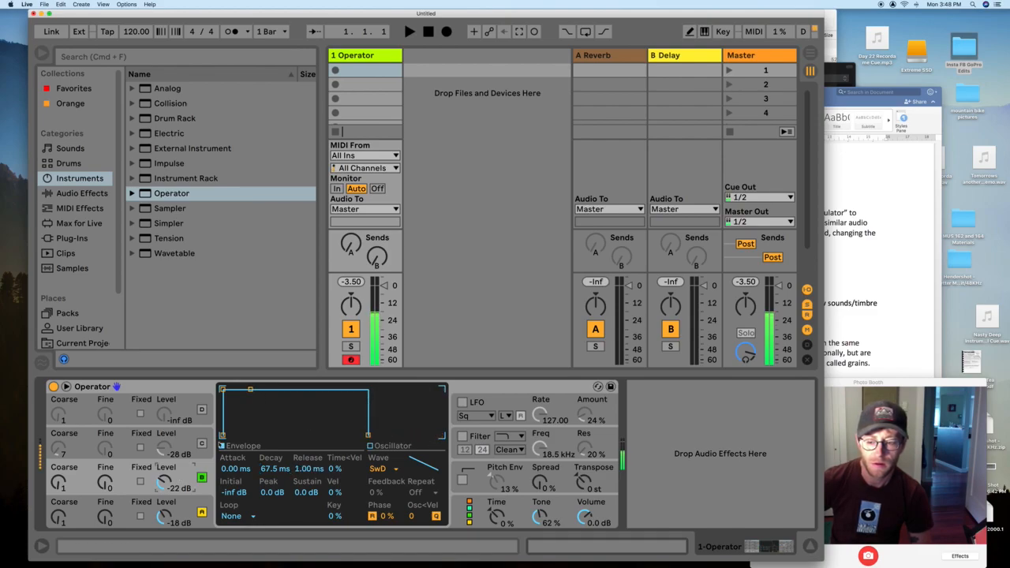
{"action": "left_click", "coordinate": [173, 503]}
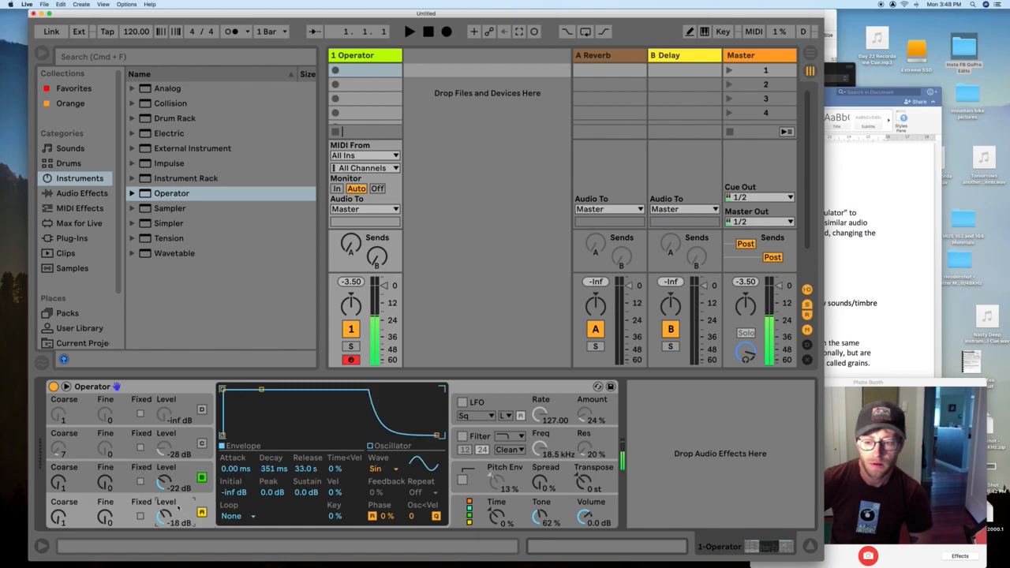
{"action": "left_click_drag", "start_coordinate": [264, 390], "coordinate": [283, 399]}
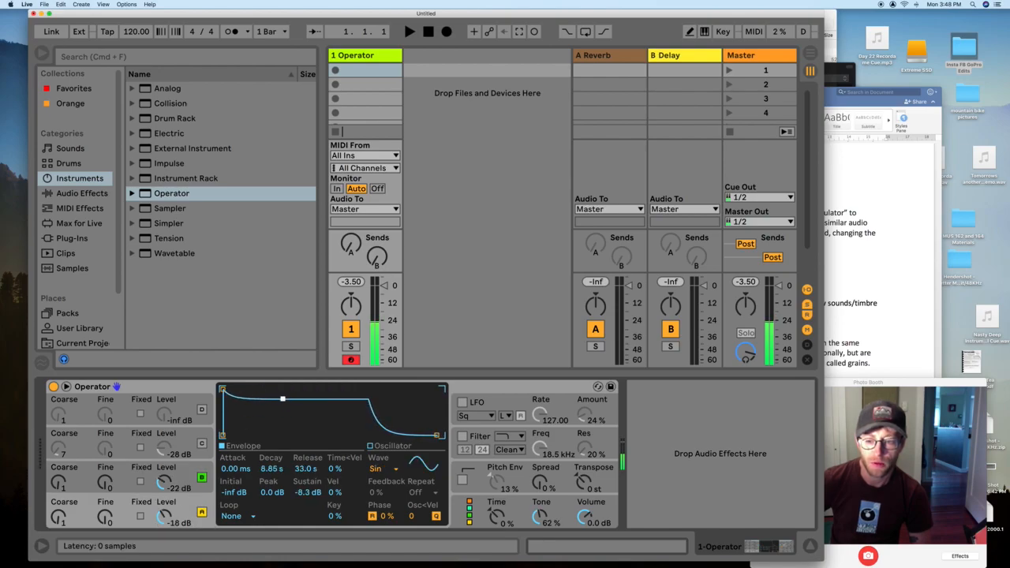
{"action": "left_click_drag", "start_coordinate": [307, 469], "coordinate": [274, 511]}
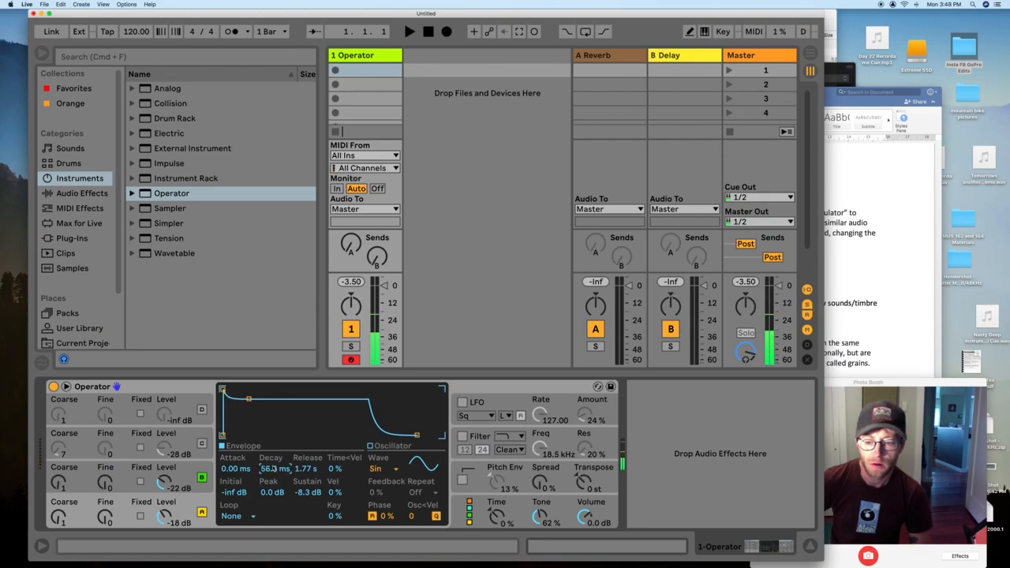
{"action": "left_click", "coordinate": [187, 477]}
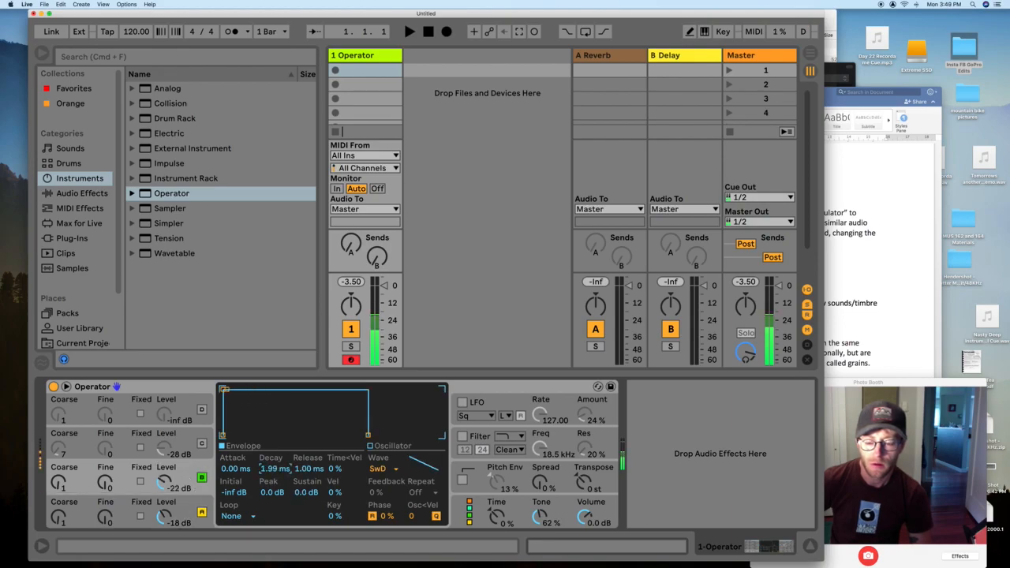
{"action": "left_click_drag", "start_coordinate": [225, 469], "coordinate": [225, 464]}
{"action": "left_click_drag", "start_coordinate": [307, 468], "coordinate": [306, 489]}
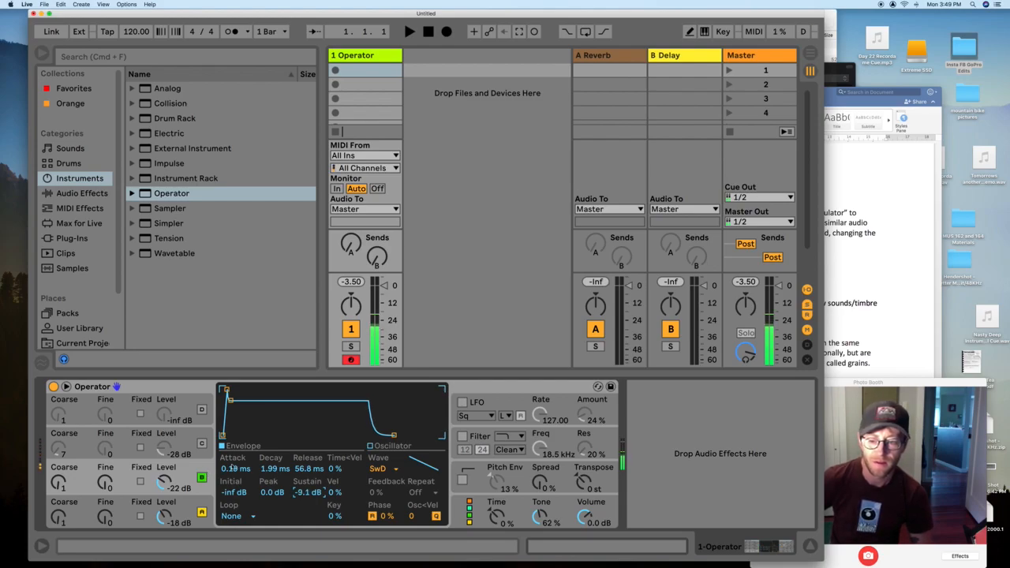
{"action": "left_click_drag", "start_coordinate": [228, 470], "coordinate": [299, 494]}
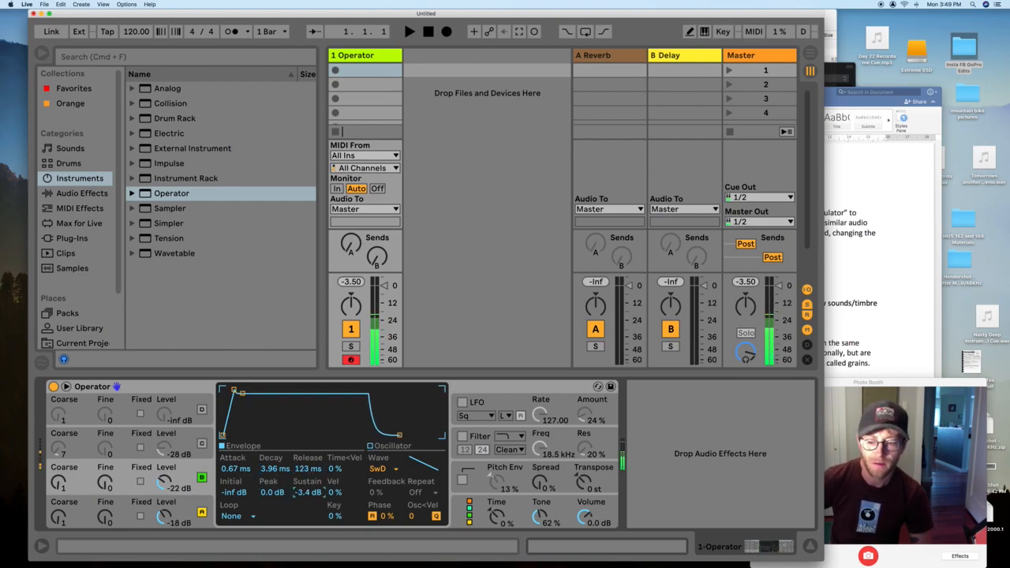
- Raise the sine oscillator's level to -7.6 dB and lower the sawtooth's to -25 dB
{"action": "left_click_drag", "start_coordinate": [164, 517], "coordinate": [193, 498]}
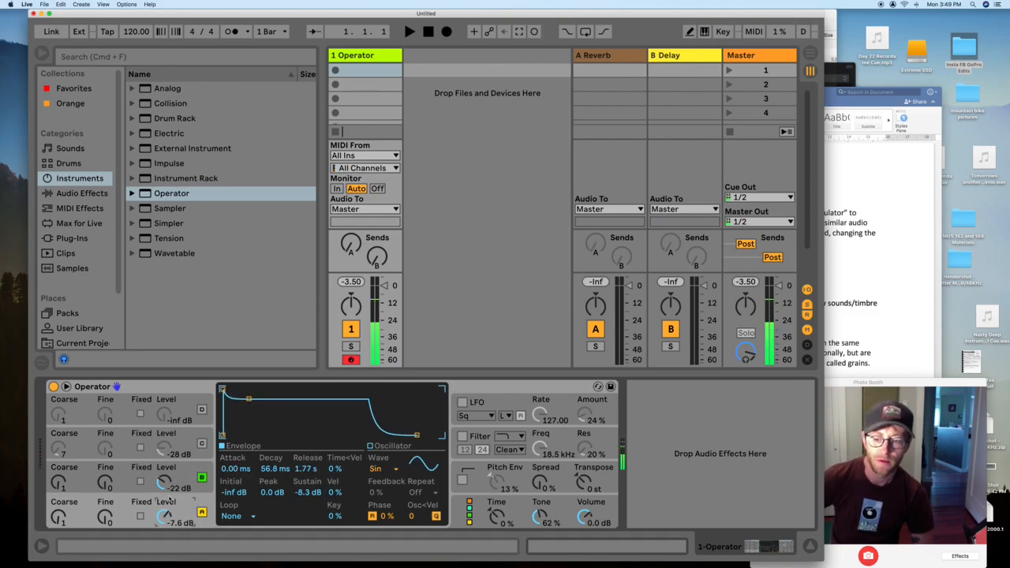
{"action": "left_click_drag", "start_coordinate": [163, 483], "coordinate": [162, 486]}
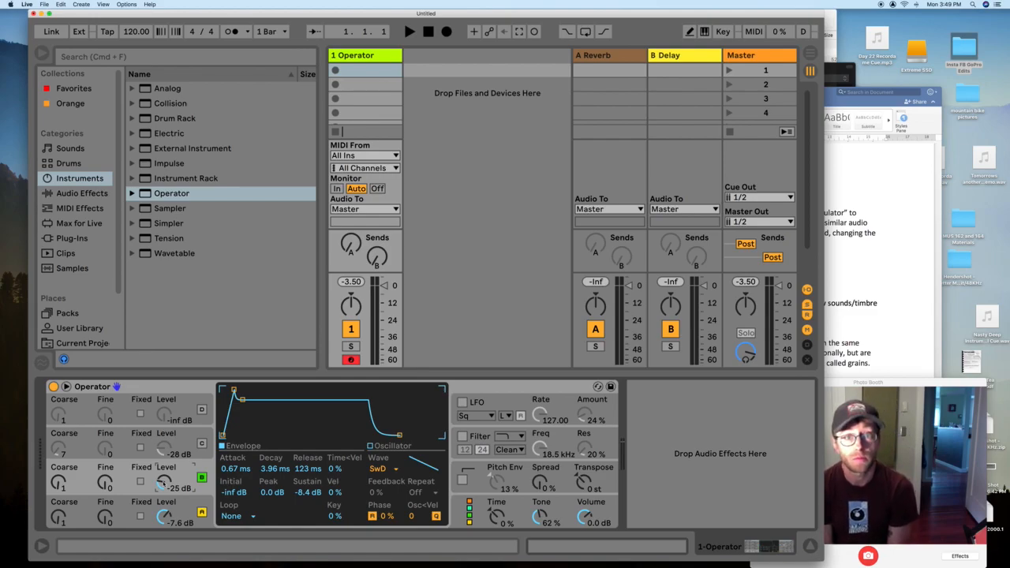
{"action": "left_click", "coordinate": [484, 404]}
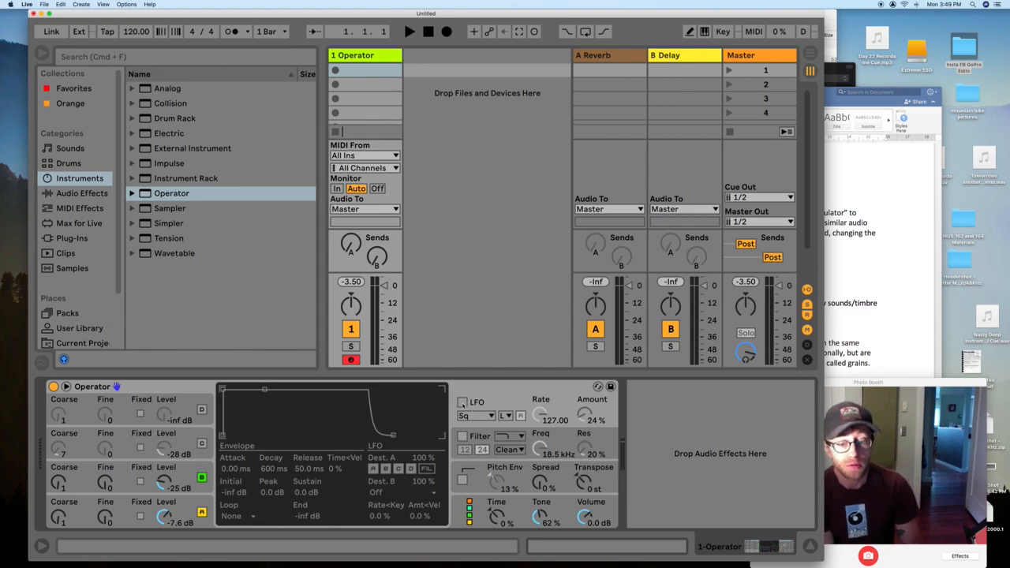
- Enable the LFO with a square wave at rate 127.00 and 13% amount, after trying Sine
{"action": "left_click", "coordinate": [463, 403]}
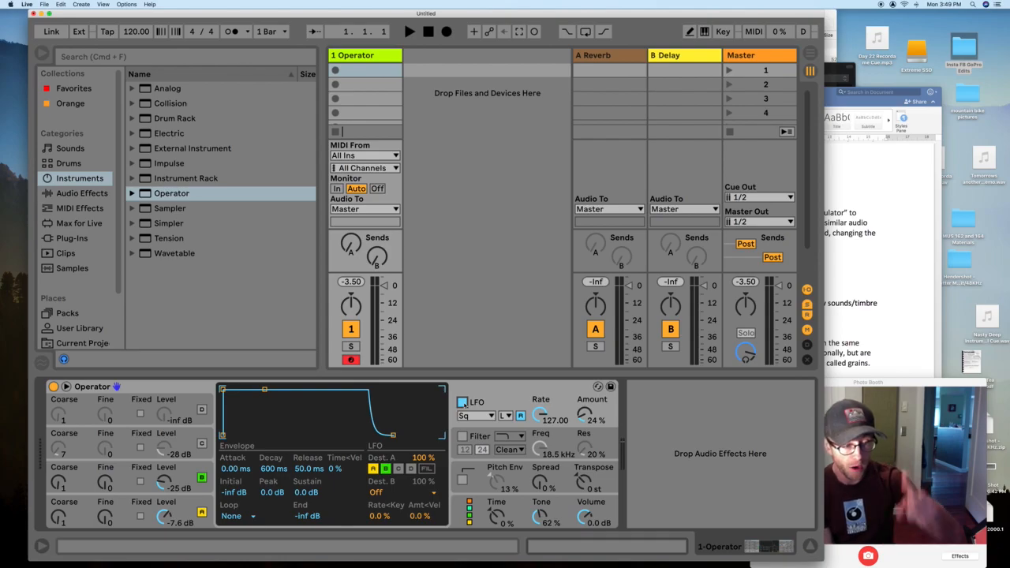
{"action": "left_click", "coordinate": [474, 416]}
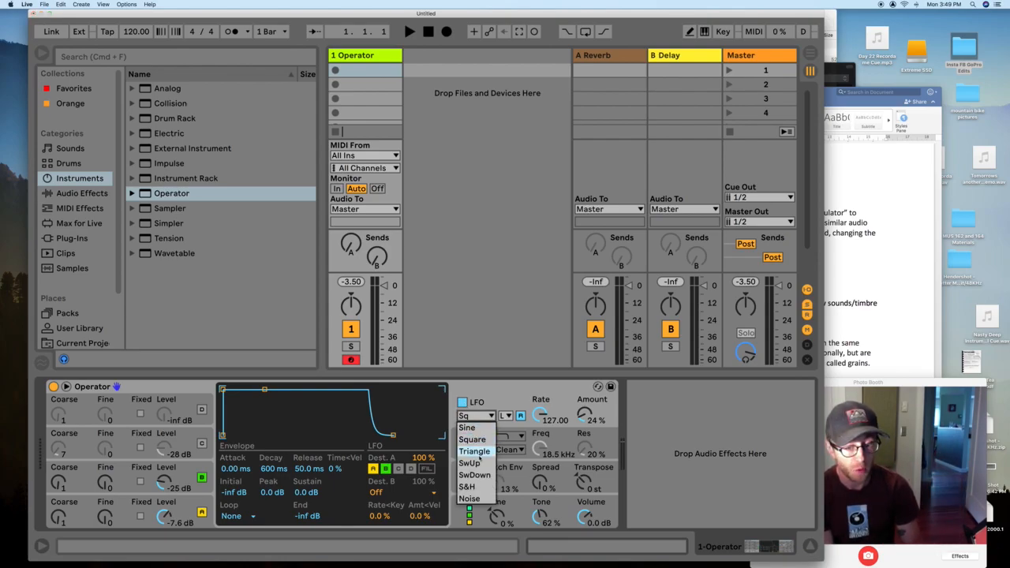
{"action": "left_click", "coordinate": [490, 402]}
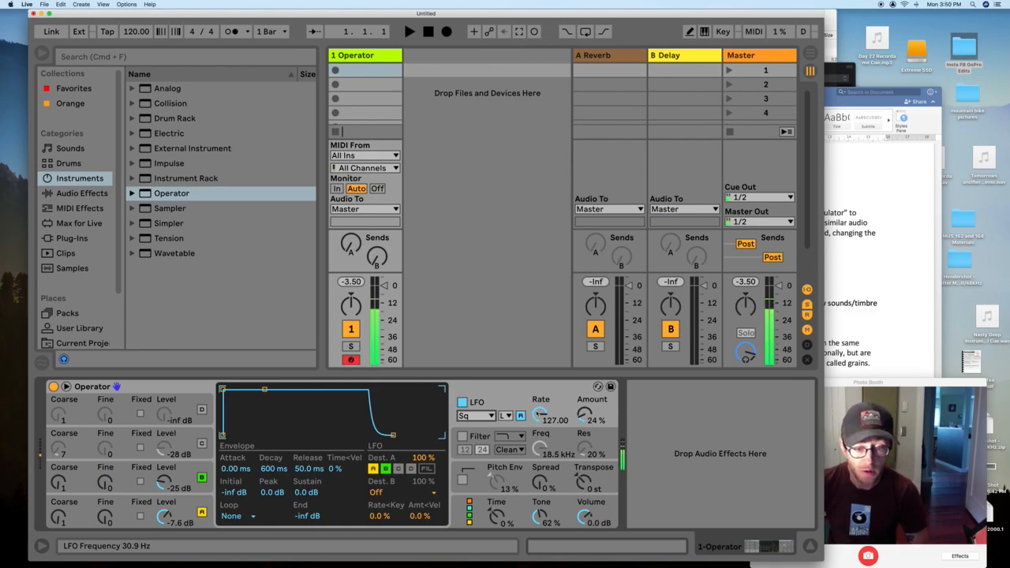
{"action": "left_click_drag", "start_coordinate": [540, 417], "coordinate": [540, 442]}
{"action": "left_click", "coordinate": [476, 416]}
{"action": "left_click", "coordinate": [474, 414]}
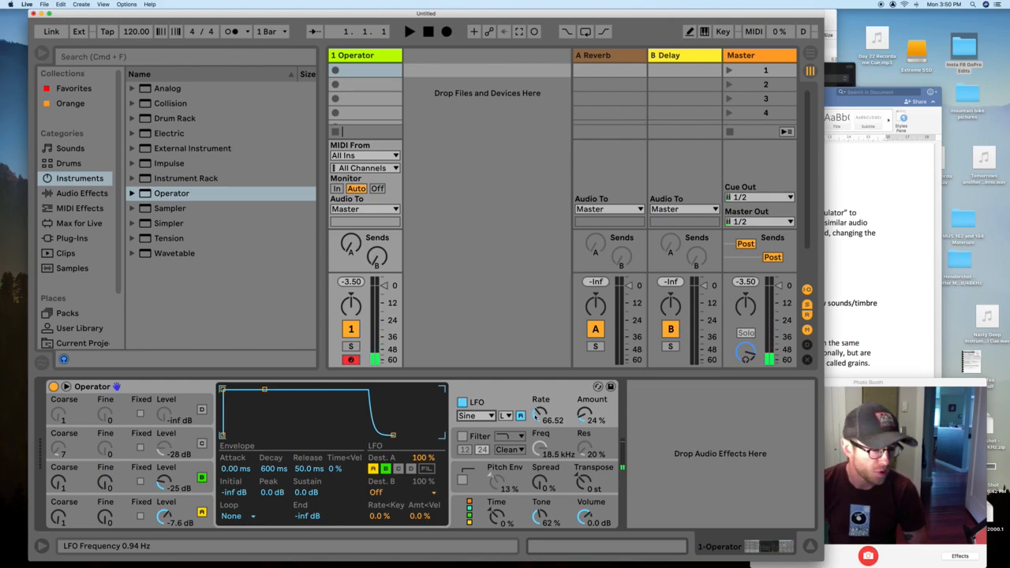
{"action": "left_click_drag", "start_coordinate": [537, 416], "coordinate": [570, 397]}
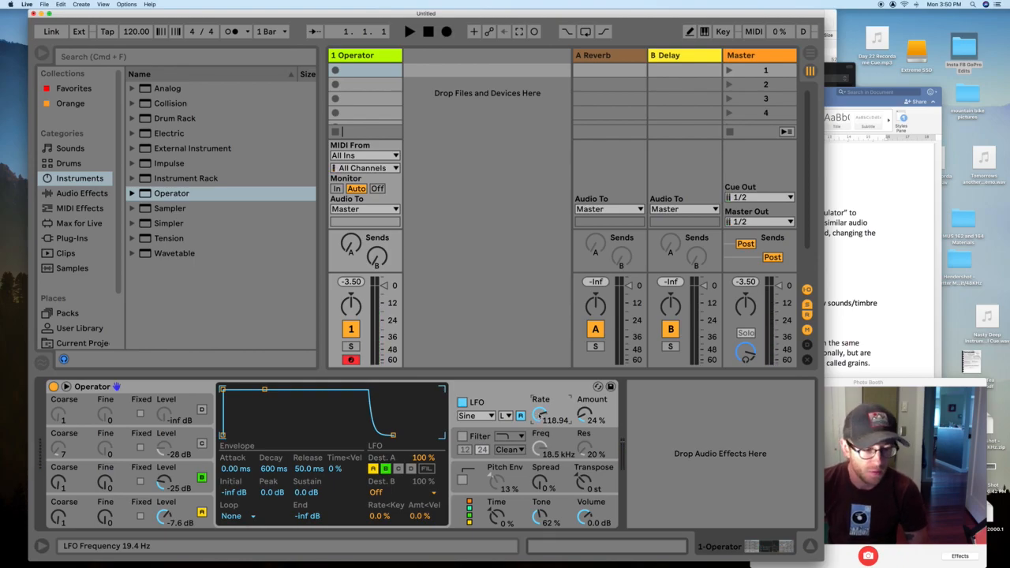
{"action": "left_click", "coordinate": [477, 416]}
{"action": "left_click", "coordinate": [472, 440]}
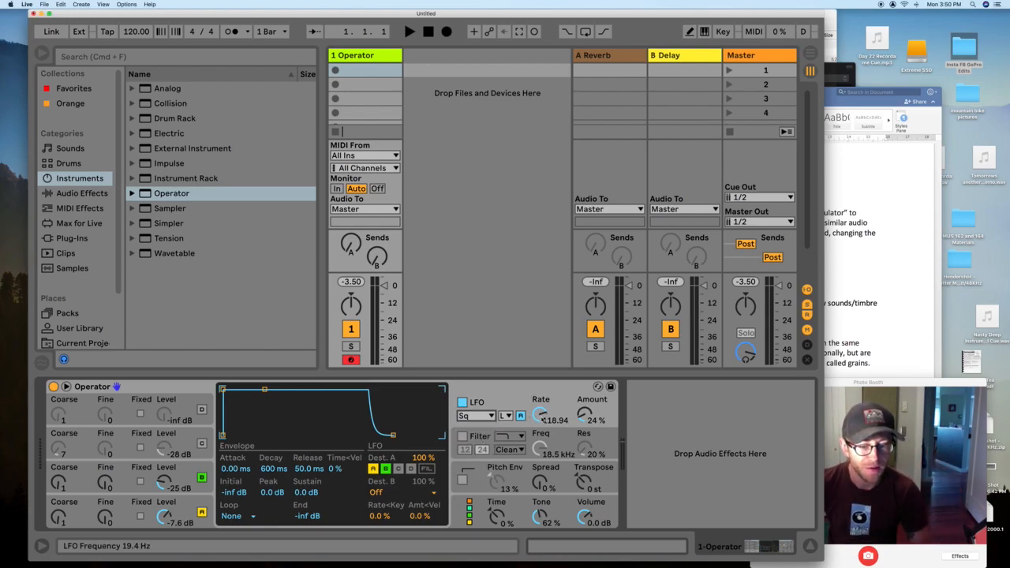
{"action": "left_click_drag", "start_coordinate": [543, 418], "coordinate": [569, 398]}
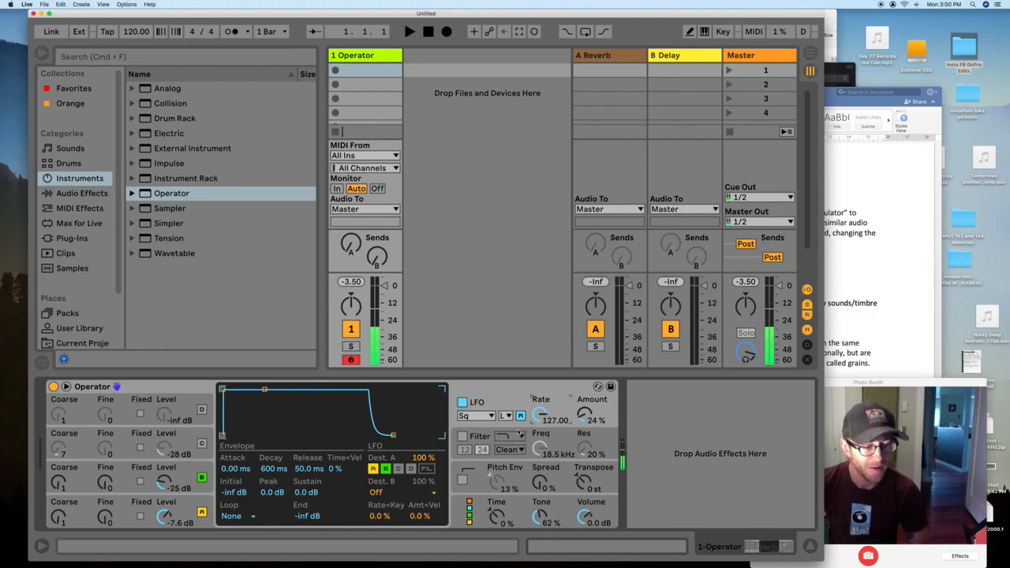
{"action": "mouse_move", "coordinate": [585, 415]}
{"action": "left_mouse_down"}
{"action": "mouse_move", "coordinate": [585, 428]}
{"action": "mouse_move", "coordinate": [585, 402]}
{"action": "mouse_move", "coordinate": [585, 426]}
{"action": "left_mouse_up"}
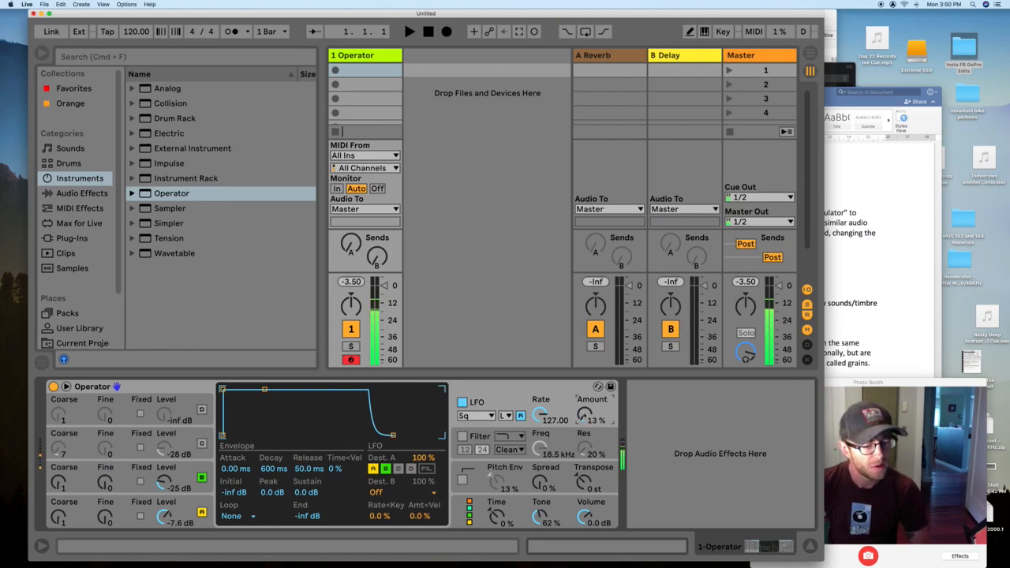
- Enable the filter with the first shape, 12 dB slope, 30 Hz cutoff and 42% resonance
{"action": "left_click", "coordinate": [462, 437]}
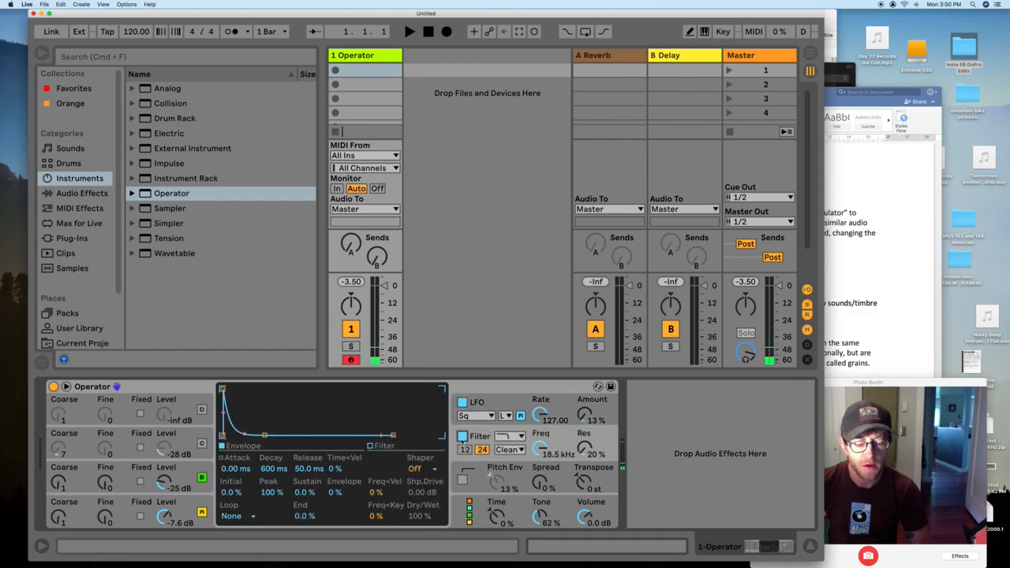
{"action": "left_click", "coordinate": [506, 437]}
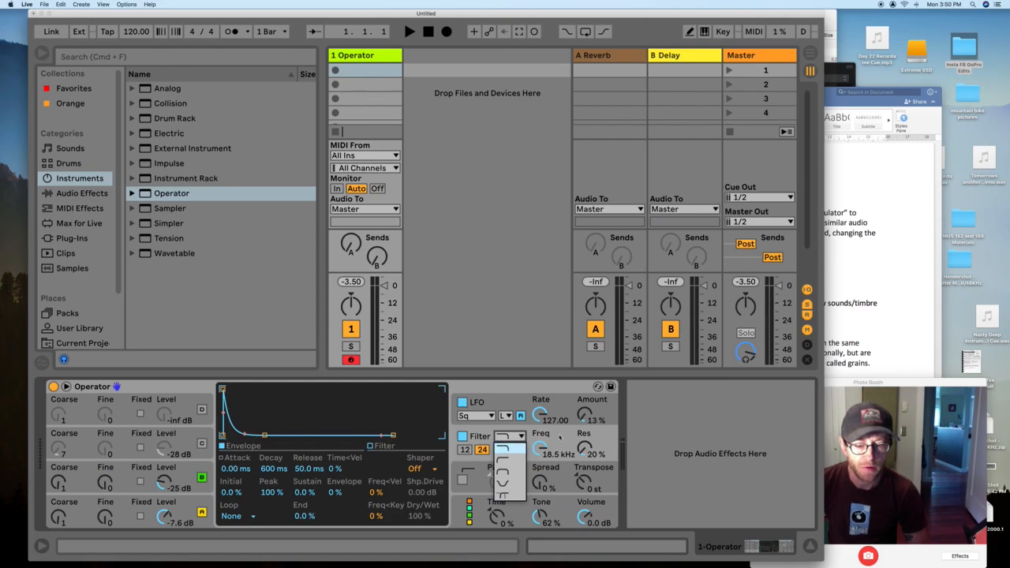
{"action": "left_click", "coordinate": [505, 449]}
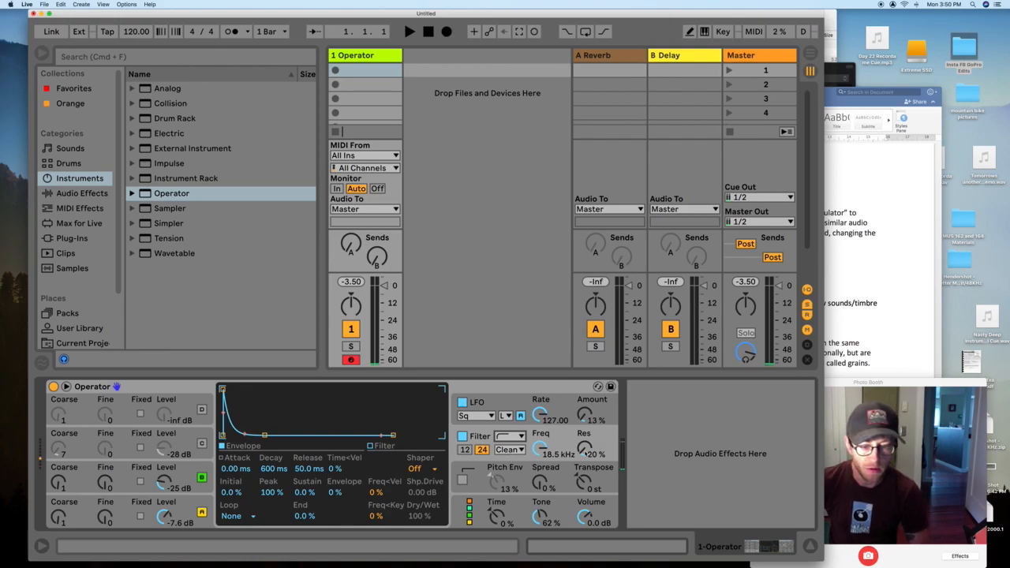
{"action": "left_click", "coordinate": [465, 449]}
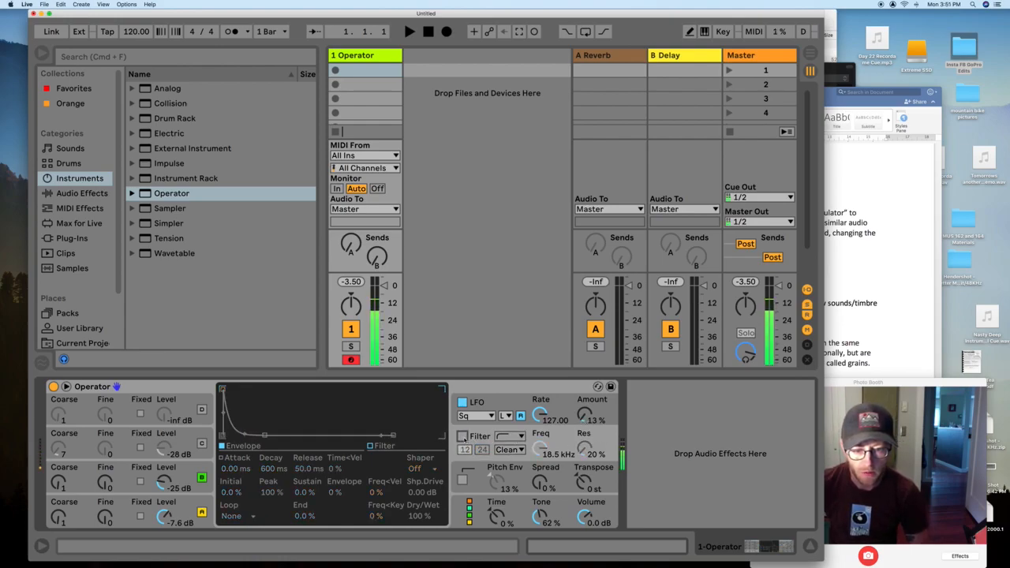
{"action": "left_click_drag", "start_coordinate": [539, 443], "coordinate": [538, 505]}
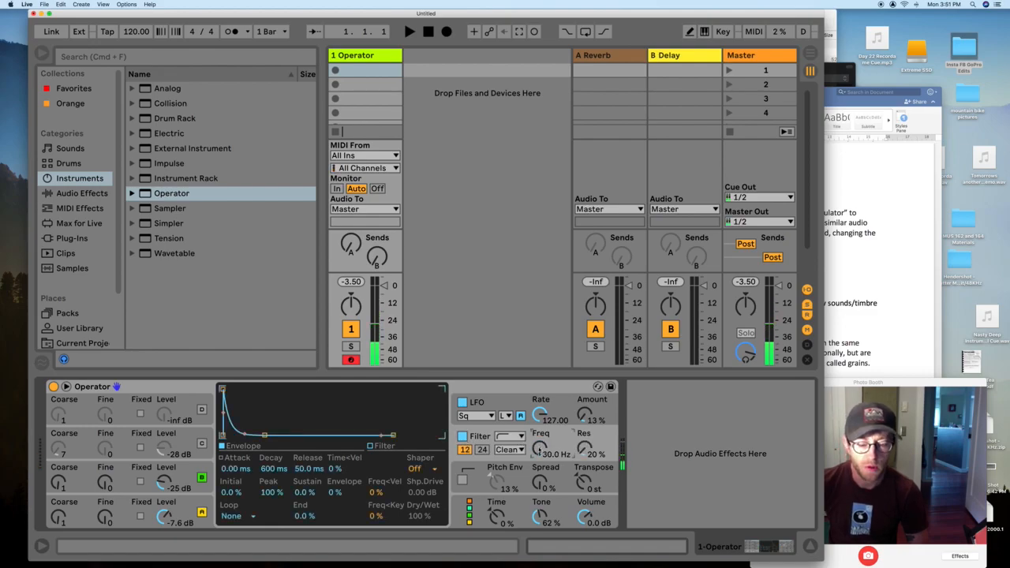
{"action": "mouse_move", "coordinate": [539, 447]}
{"action": "left_mouse_down"}
{"action": "mouse_move", "coordinate": [539, 407]}
{"action": "mouse_move", "coordinate": [540, 448]}
{"action": "left_mouse_up"}
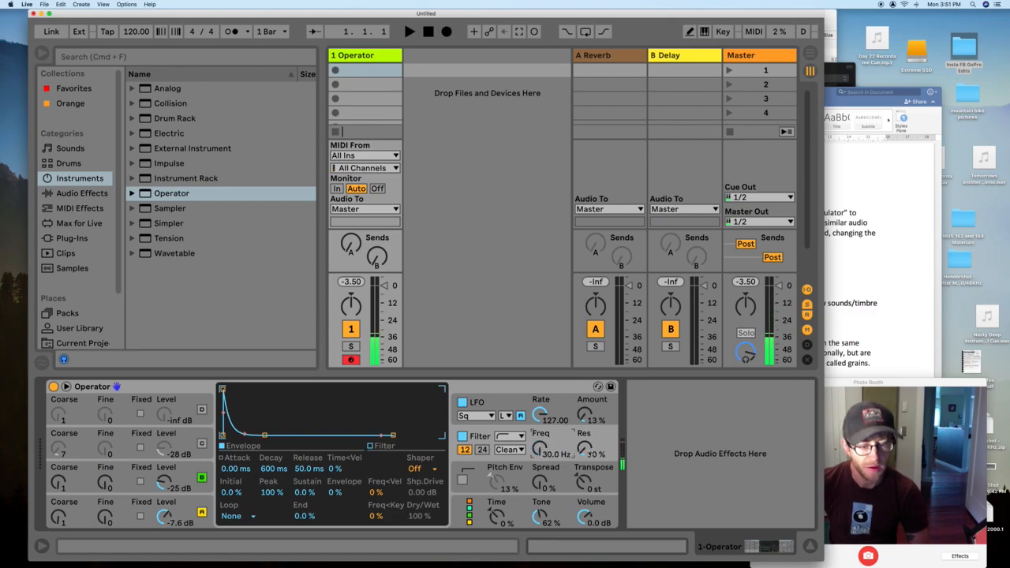
{"action": "left_click_drag", "start_coordinate": [582, 447], "coordinate": [579, 436]}
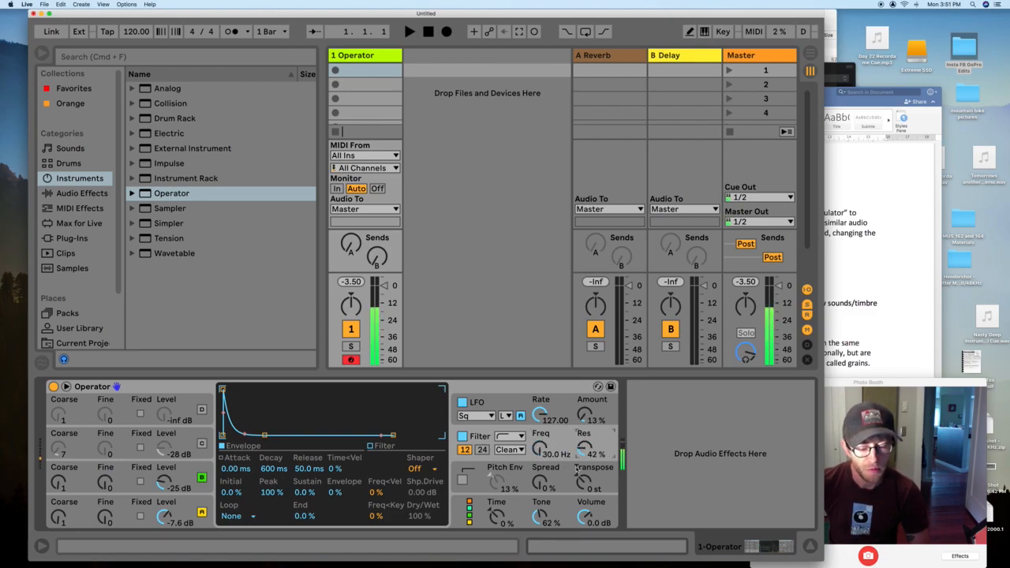
- Keep the Clean circuit and compare the 24 and 12 dB slopes, finishing on 12 dB
{"action": "left_click", "coordinate": [510, 450]}
{"action": "left_click", "coordinate": [467, 452]}
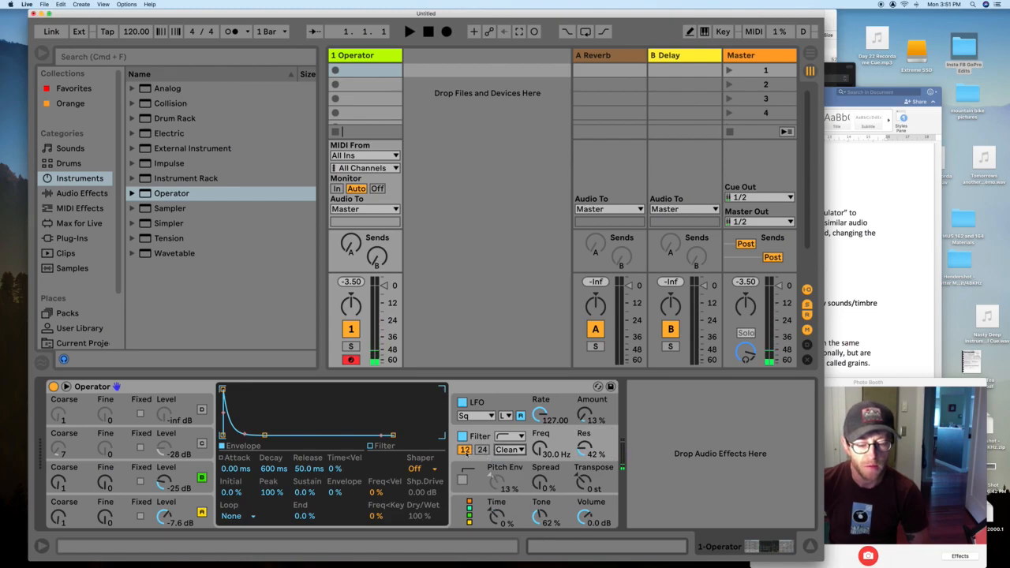
{"action": "left_click", "coordinate": [482, 450]}
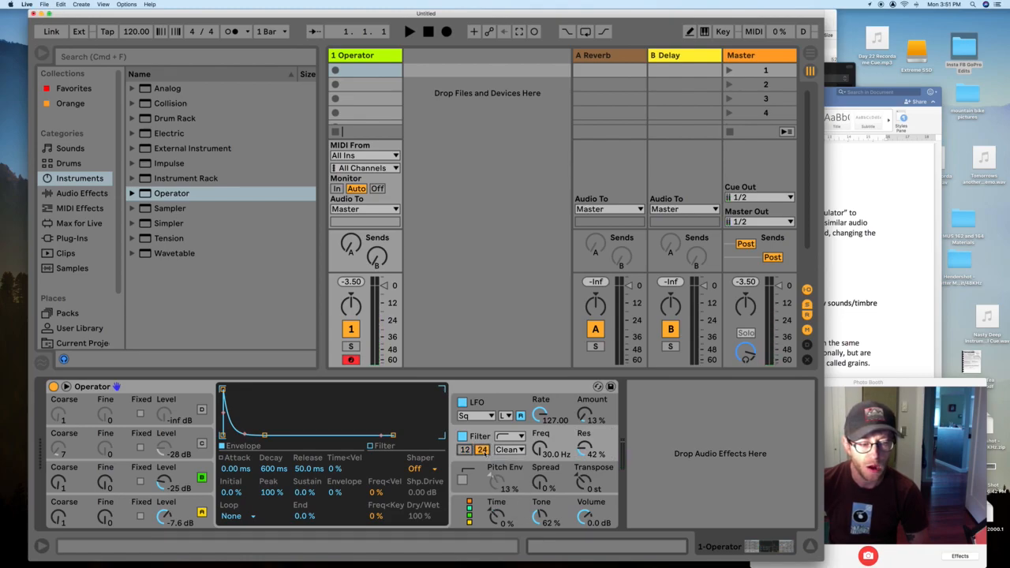
{"action": "left_click", "coordinate": [465, 450]}
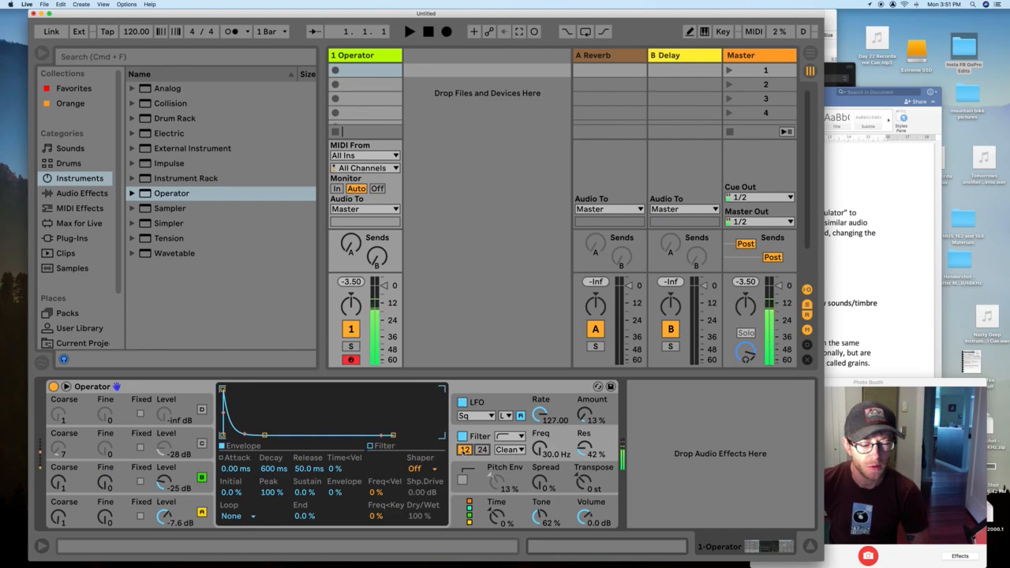
{"action": "left_click", "coordinate": [466, 451]}
{"action": "left_click", "coordinate": [465, 450]}
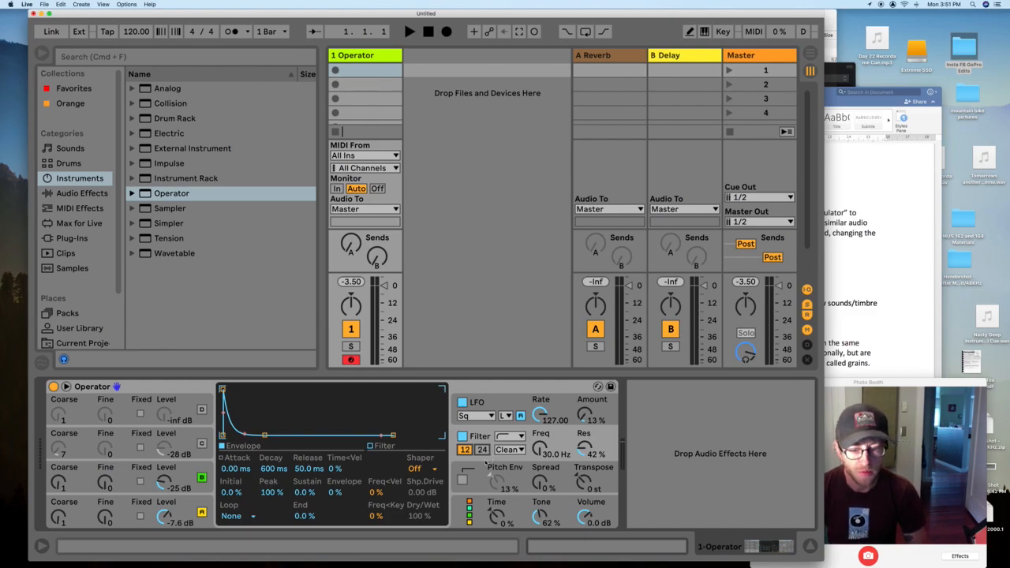
{"action": "left_click", "coordinate": [477, 478]}
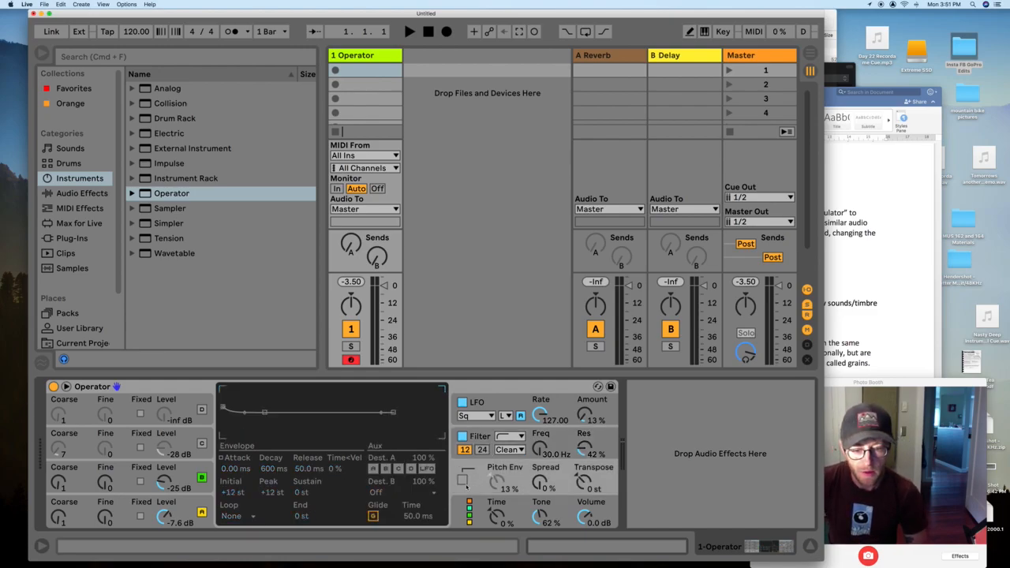
- Sweep the pitch envelope down to -48 st, set Transpose -3 st and Pitch Env -30%, then disable it
{"action": "left_click", "coordinate": [463, 480]}
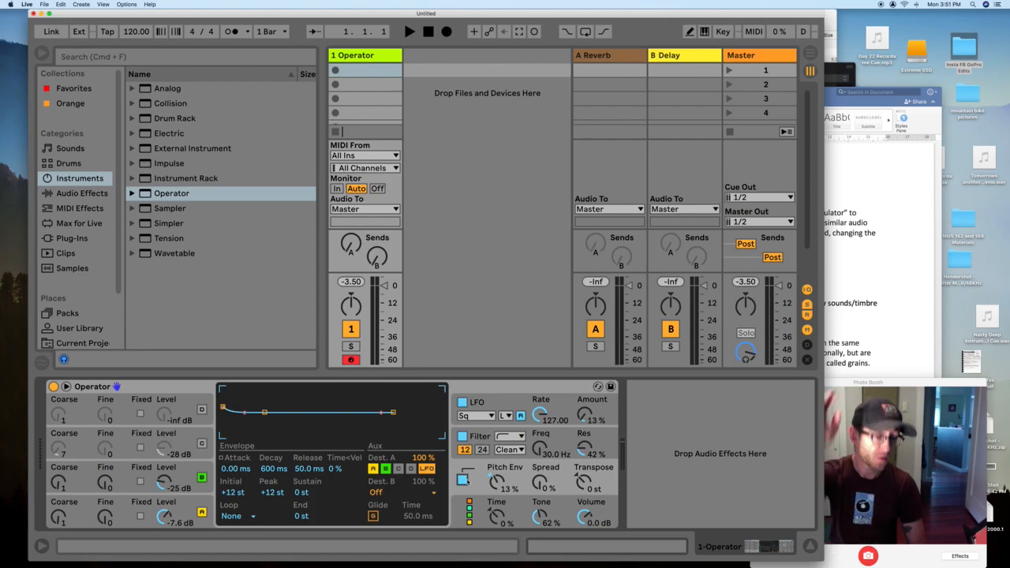
{"action": "left_click_drag", "start_coordinate": [224, 408], "coordinate": [224, 402]}
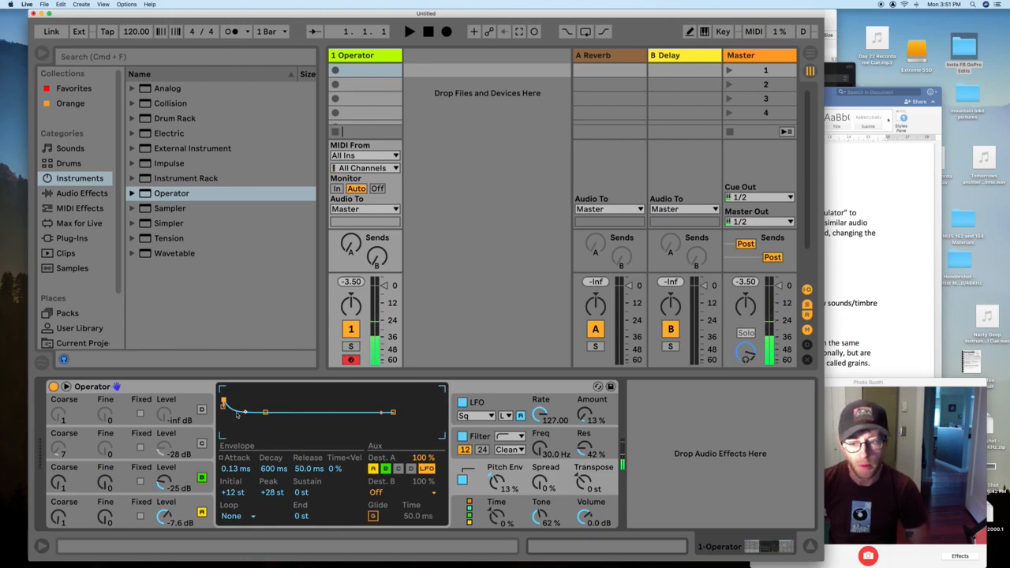
{"action": "left_click_drag", "start_coordinate": [223, 403], "coordinate": [227, 436]}
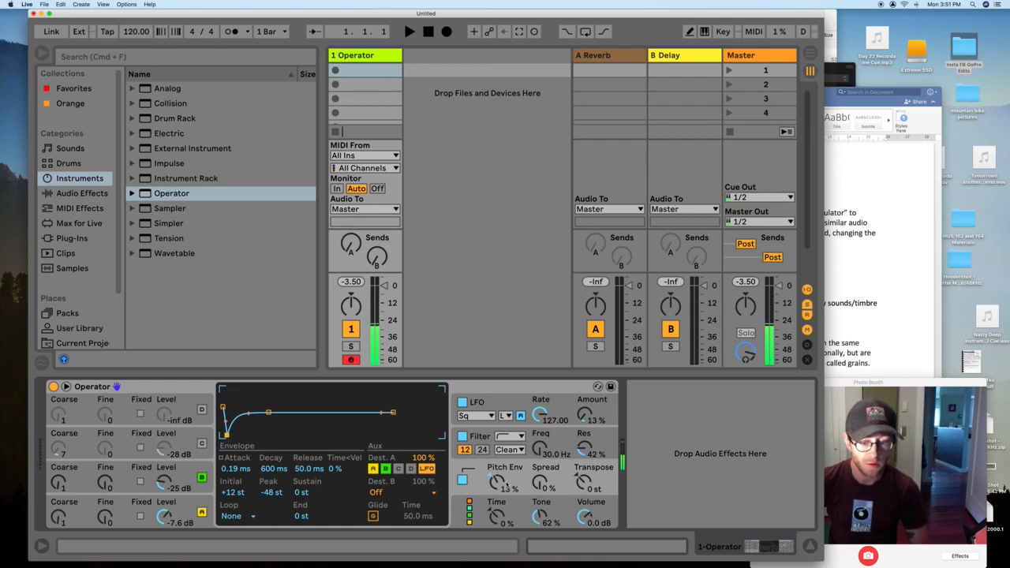
{"action": "left_click_drag", "start_coordinate": [552, 485], "coordinate": [584, 494]}
{"action": "left_click_drag", "start_coordinate": [496, 482], "coordinate": [496, 505]}
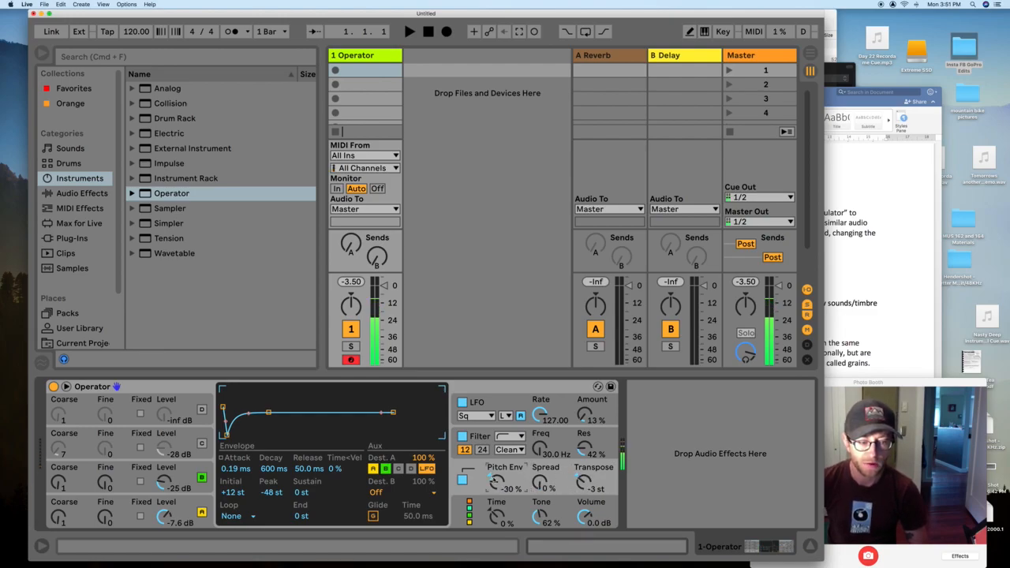
{"action": "left_click", "coordinate": [462, 480]}
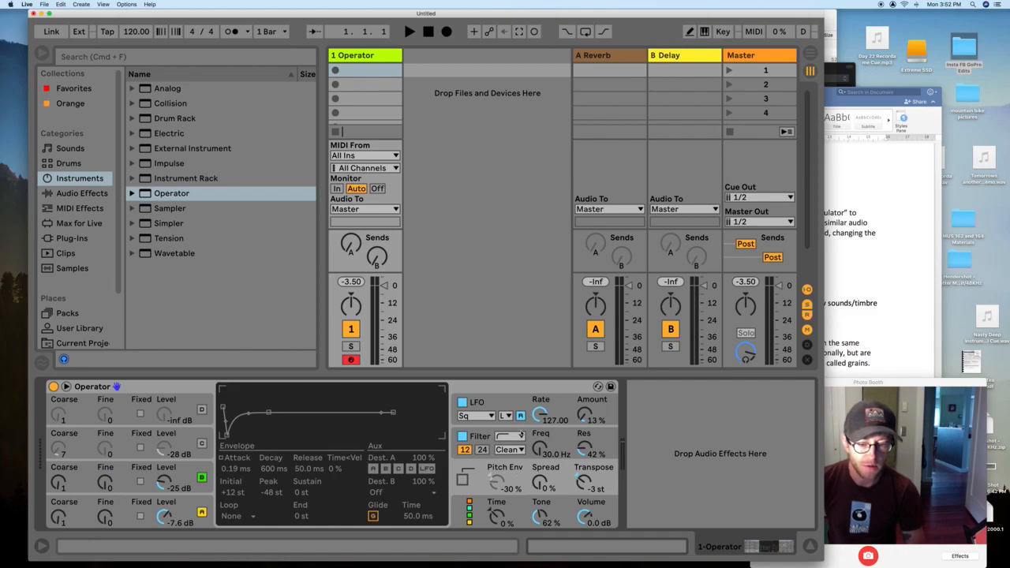
- Disable the LFO and filter, set Tone to 40% and volume to -9.0 dB, then minimize Live
{"action": "left_click", "coordinate": [463, 403]}
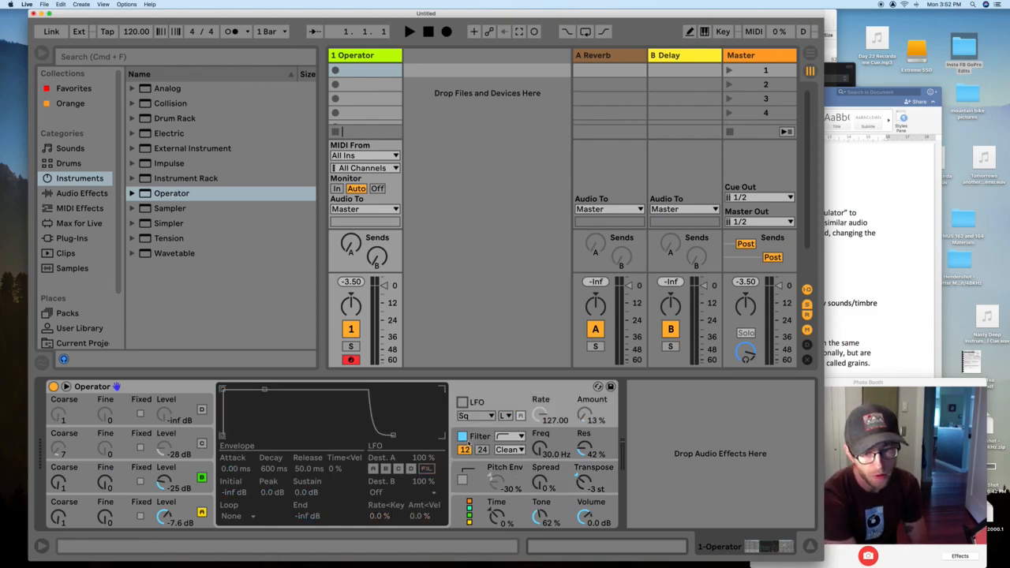
{"action": "left_click", "coordinate": [463, 436]}
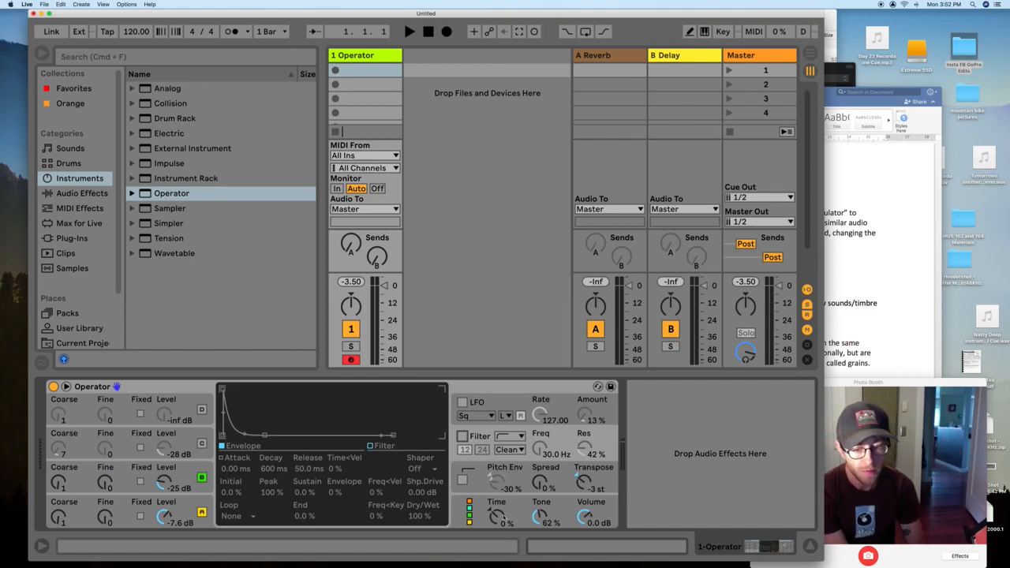
{"action": "left_click_drag", "start_coordinate": [540, 514], "coordinate": [586, 534]}
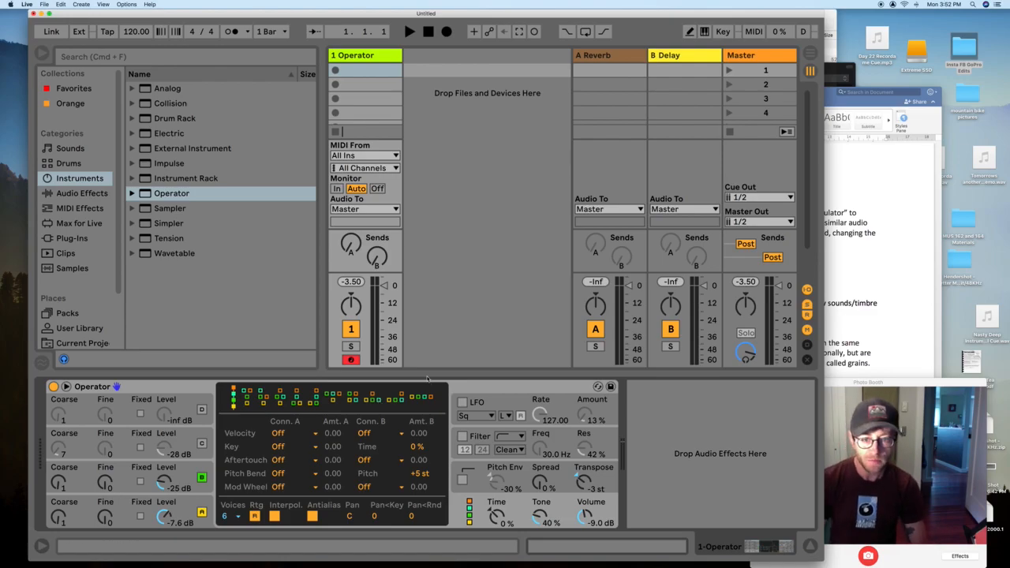
{"action": "left_click", "coordinate": [41, 13]}
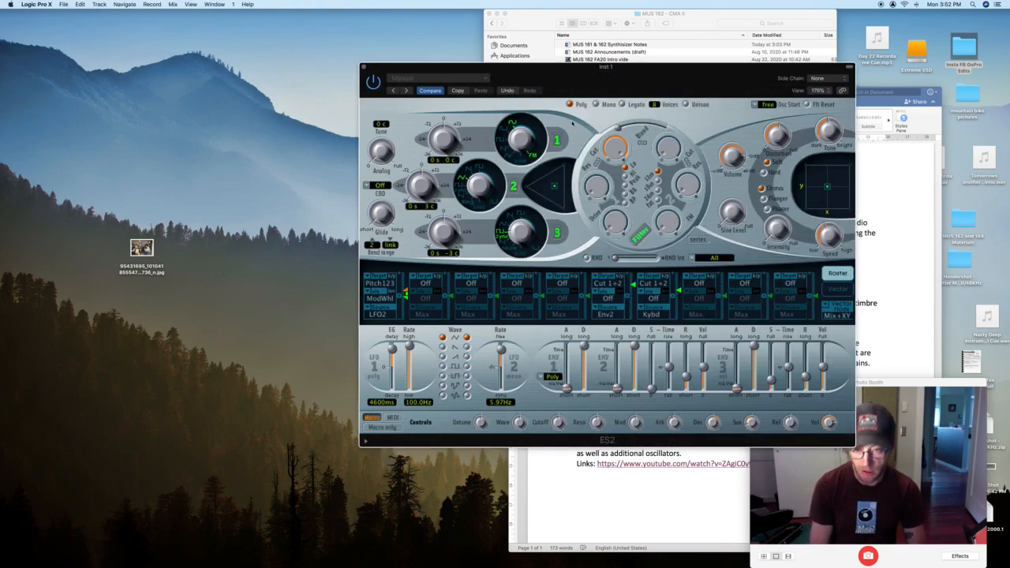
{"action": "key", "text": "super+Tab"}
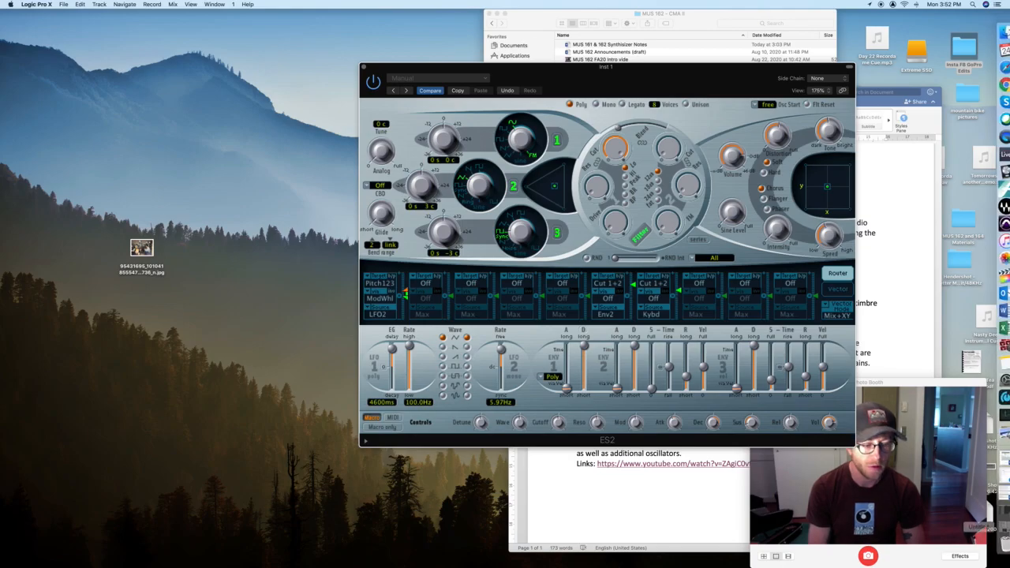
- Hide Ableton Live and move the ES2 window up and to the left
{"action": "left_click", "coordinate": [991, 528]}
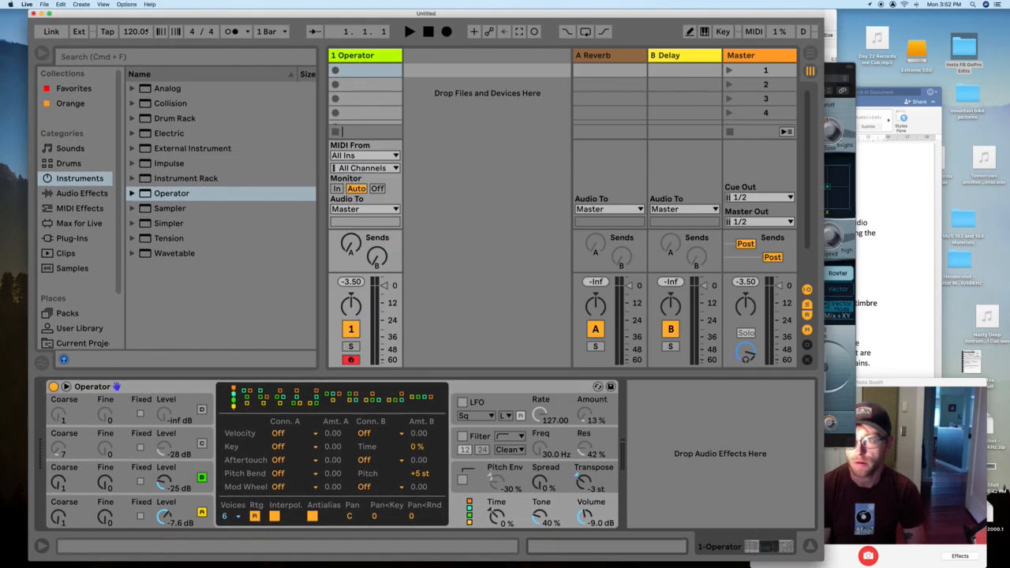
{"action": "left_click", "coordinate": [41, 14]}
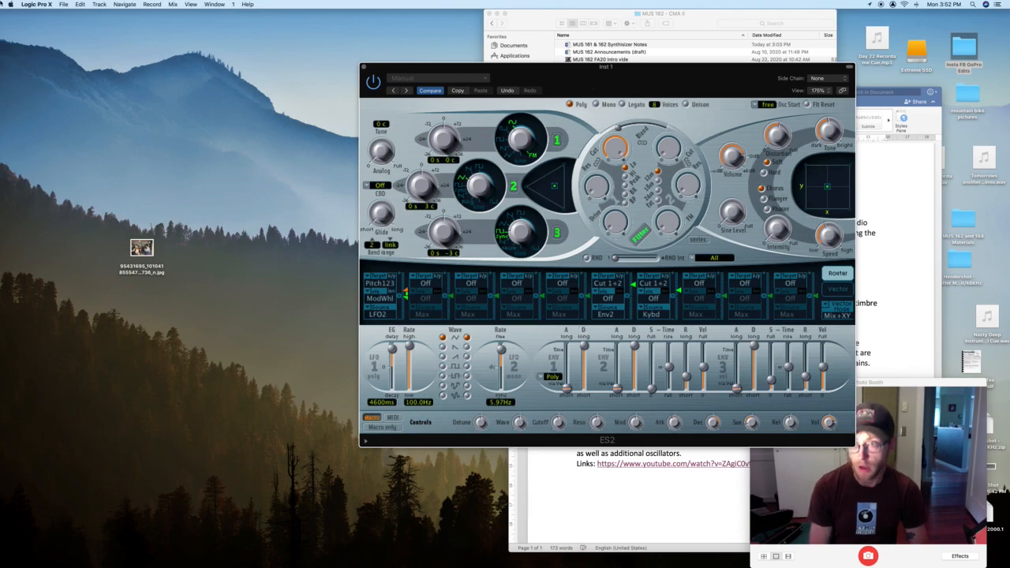
{"action": "left_click_drag", "start_coordinate": [463, 76], "coordinate": [321, 67]}
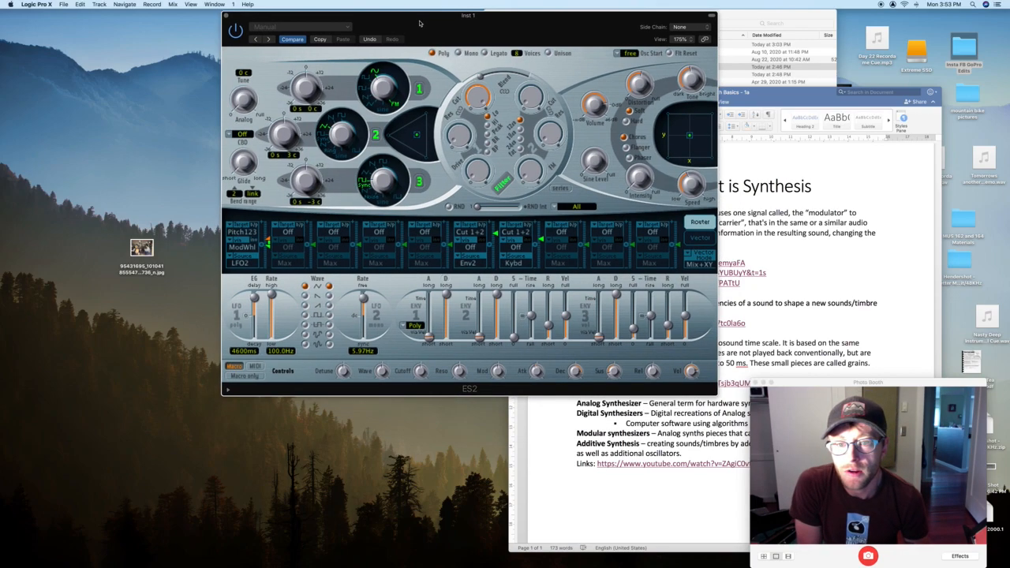
{"action": "left_click_drag", "start_coordinate": [418, 60], "coordinate": [422, 17]}
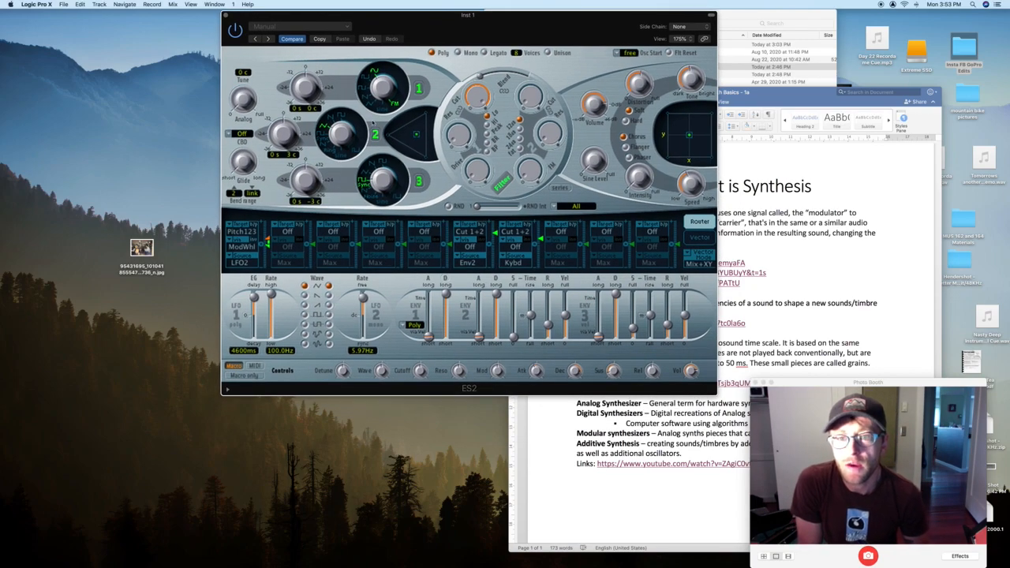
- Cycle oscillator 1 through the square, sawtooth and triangle waveforms
{"action": "left_click", "coordinate": [364, 80]}
{"action": "left_click", "coordinate": [367, 92]}
{"action": "left_click", "coordinate": [367, 98]}
{"action": "left_click", "coordinate": [370, 106]}
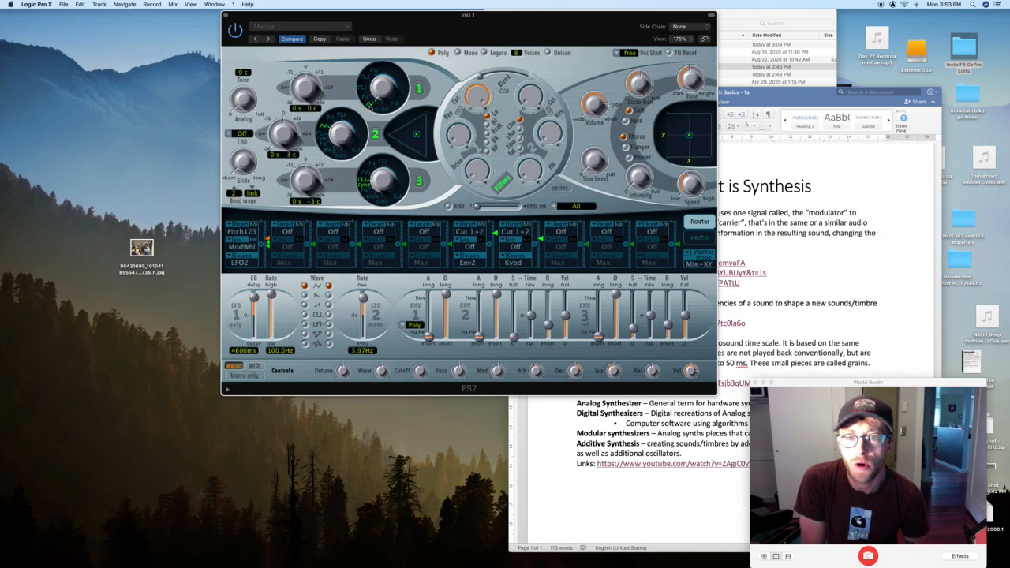
{"action": "left_click", "coordinate": [363, 88]}
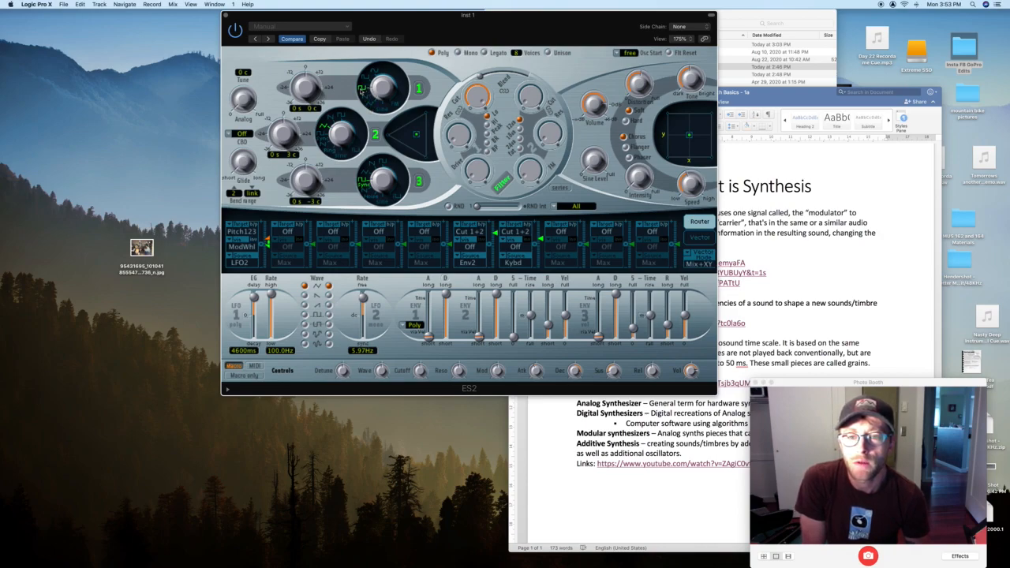
{"action": "left_click", "coordinate": [366, 100]}
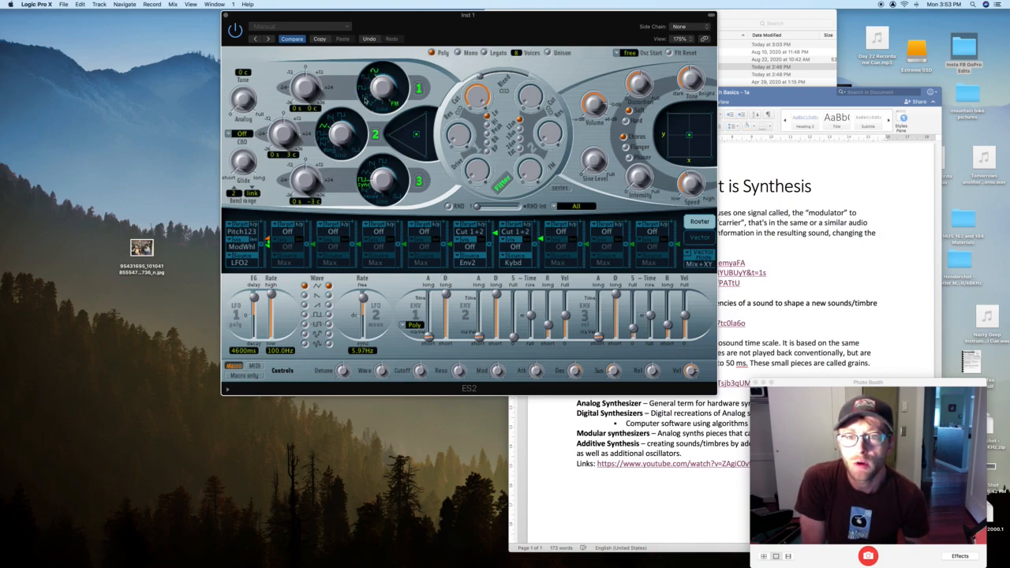
{"action": "left_click", "coordinate": [363, 89]}
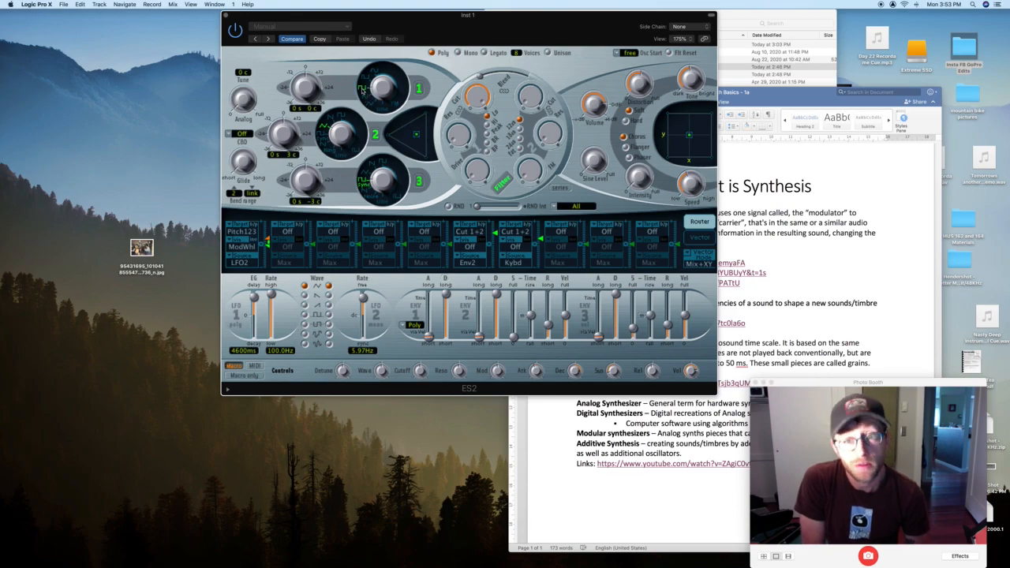
{"action": "left_click", "coordinate": [367, 99]}
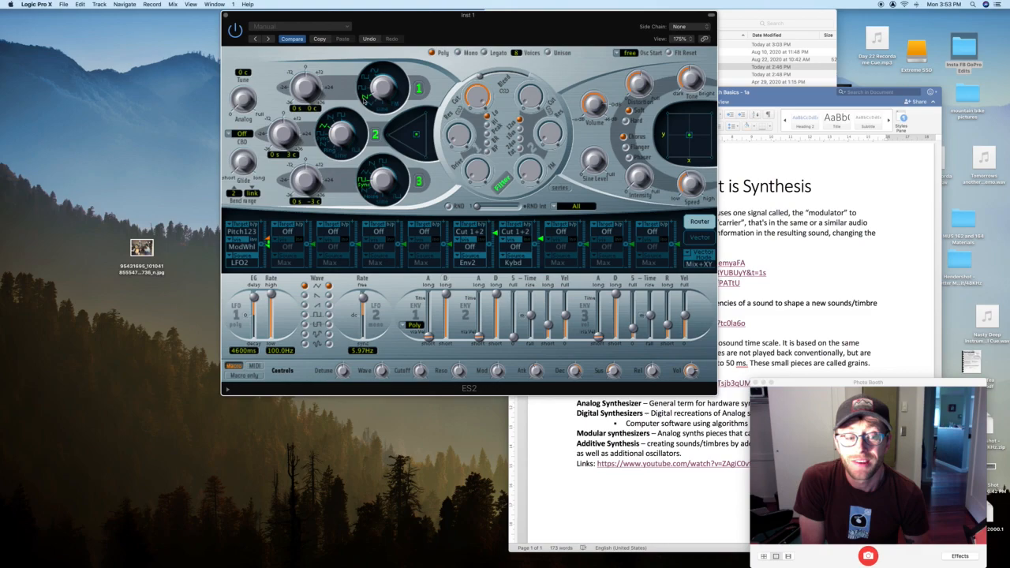
{"action": "left_click", "coordinate": [370, 106]}
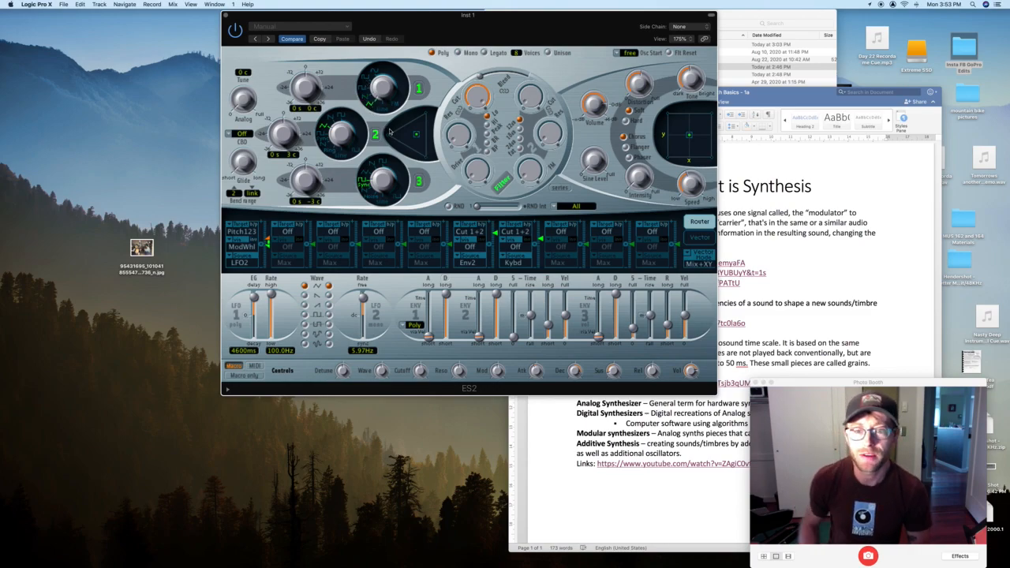
- Turn off oscillators 2 and 3, then sweep oscillator 1 to the pulse wave
{"action": "left_click", "coordinate": [375, 134]}
{"action": "left_click", "coordinate": [419, 181]}
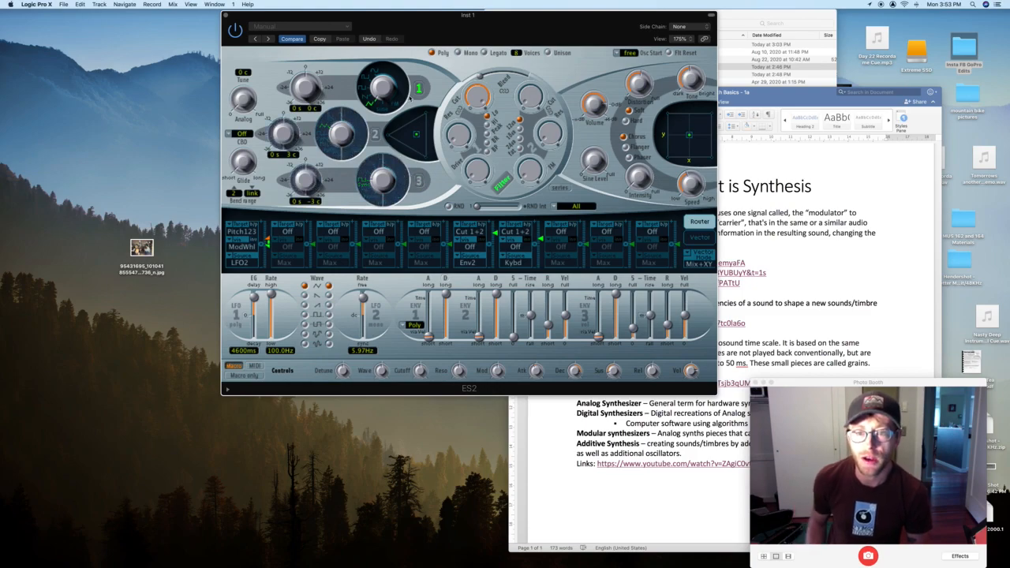
{"action": "left_click_drag", "start_coordinate": [386, 92], "coordinate": [378, 47]}
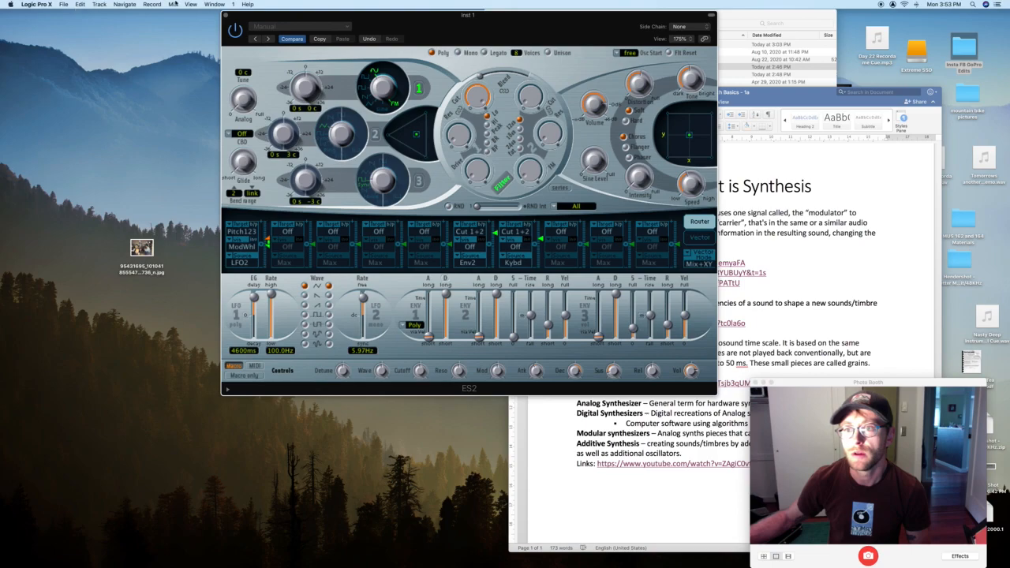
- Bring all Logic windows forward and show the main tracks window and mixer
{"action": "left_click", "coordinate": [214, 4]}
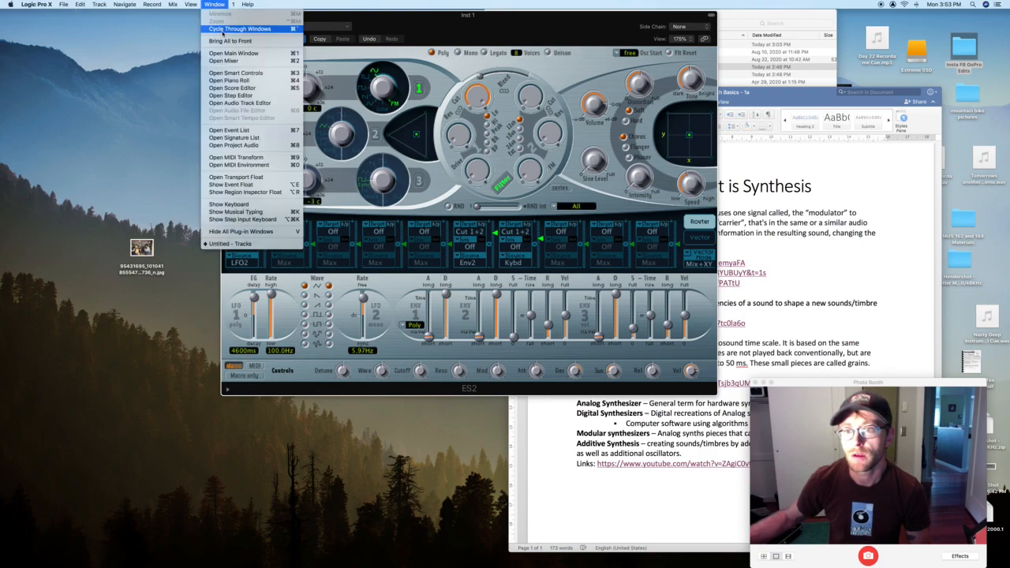
{"action": "left_click", "coordinate": [225, 41]}
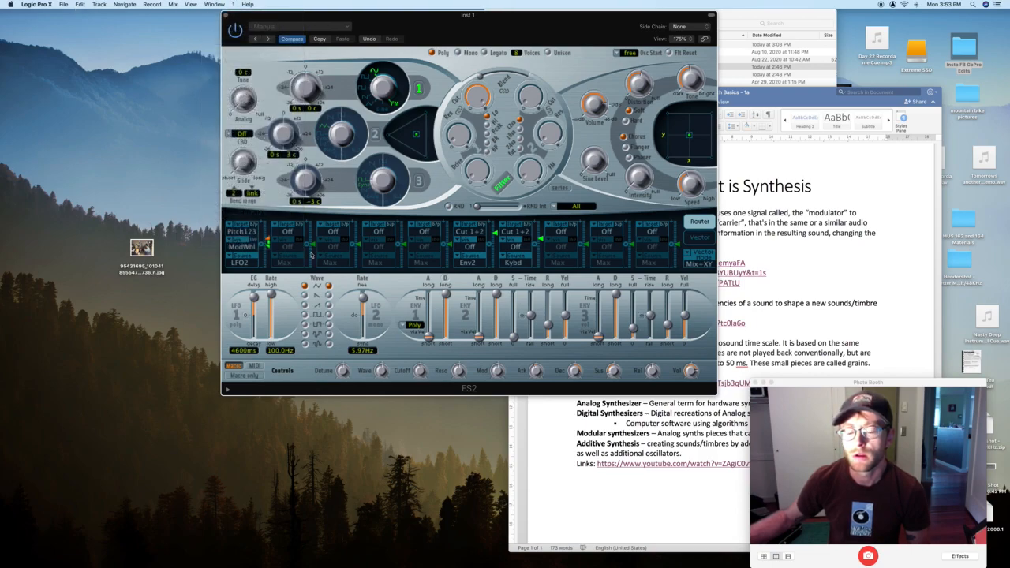
{"action": "left_click", "coordinate": [222, 4]}
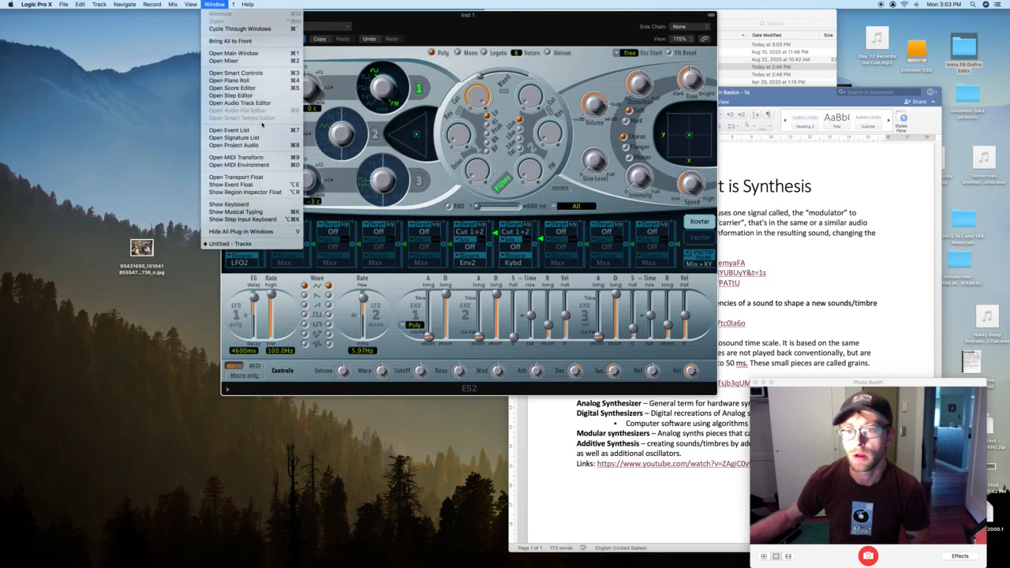
{"action": "mouse_move", "coordinate": [191, 4]}
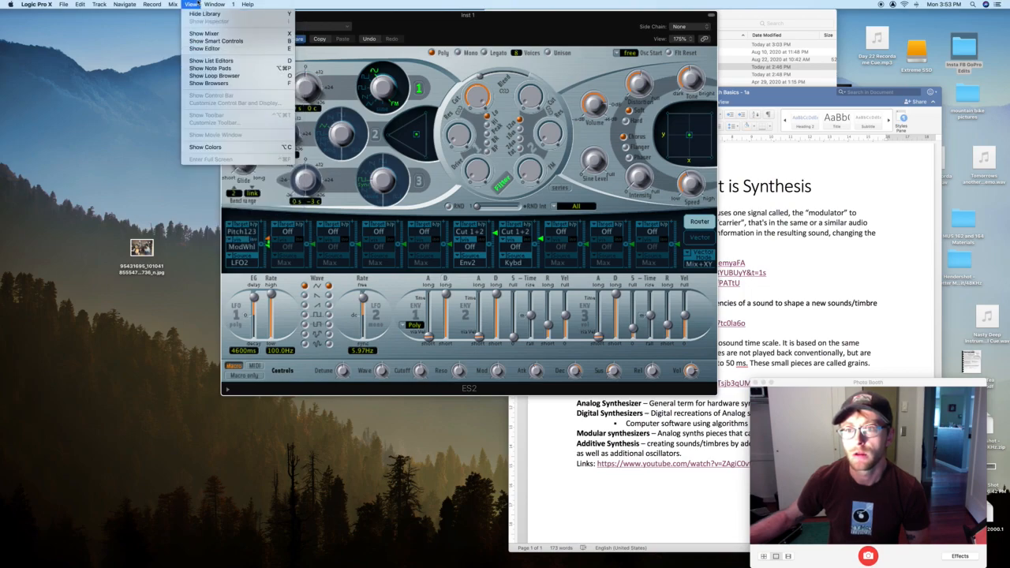
{"action": "left_click", "coordinate": [204, 33]}
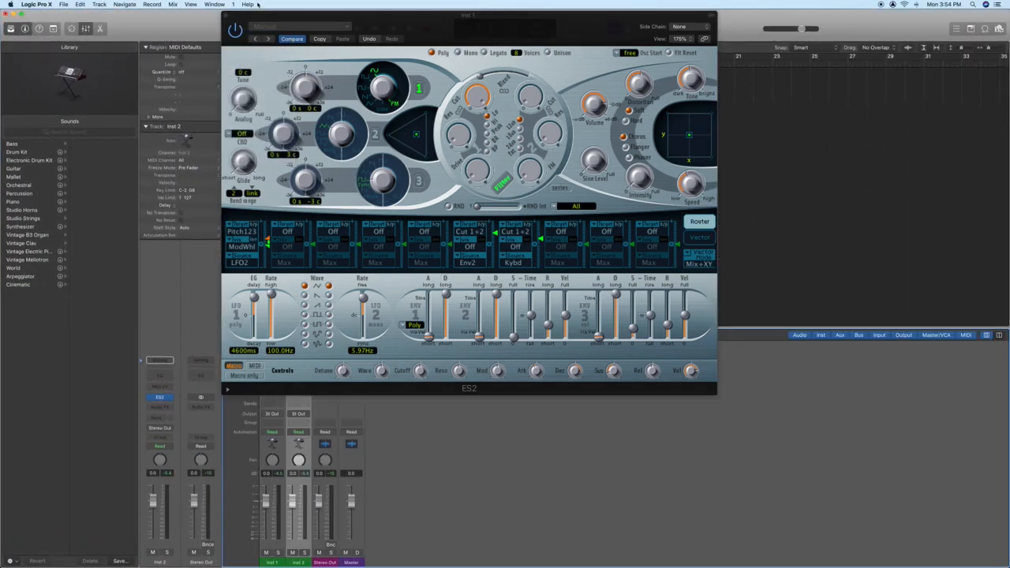
{"action": "left_click_drag", "start_coordinate": [285, 14], "coordinate": [436, 21]}
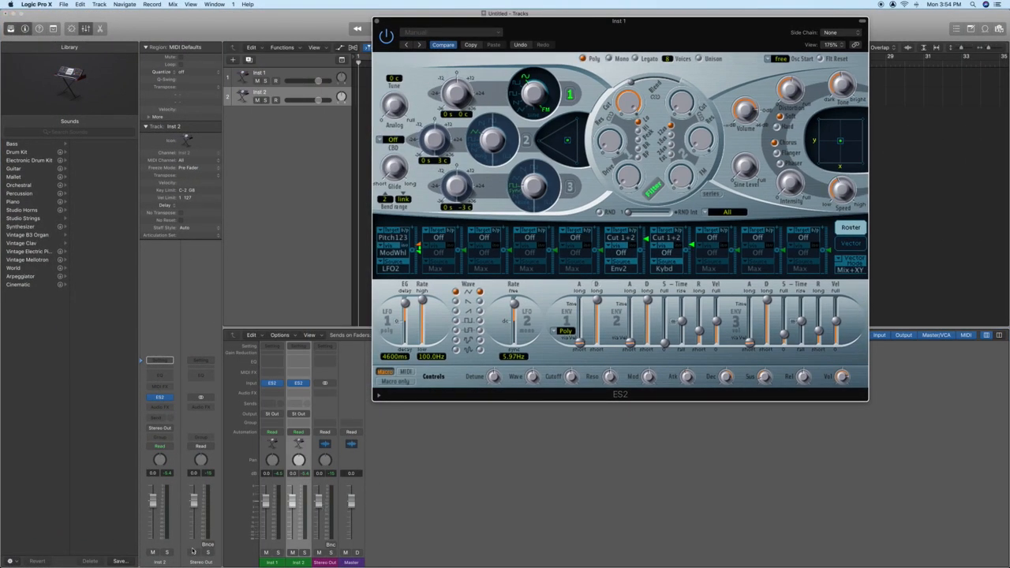
- Record-arm Inst 1 instead of Inst 2 and place ES2 back over the tracks area
{"action": "left_click", "coordinate": [275, 100]}
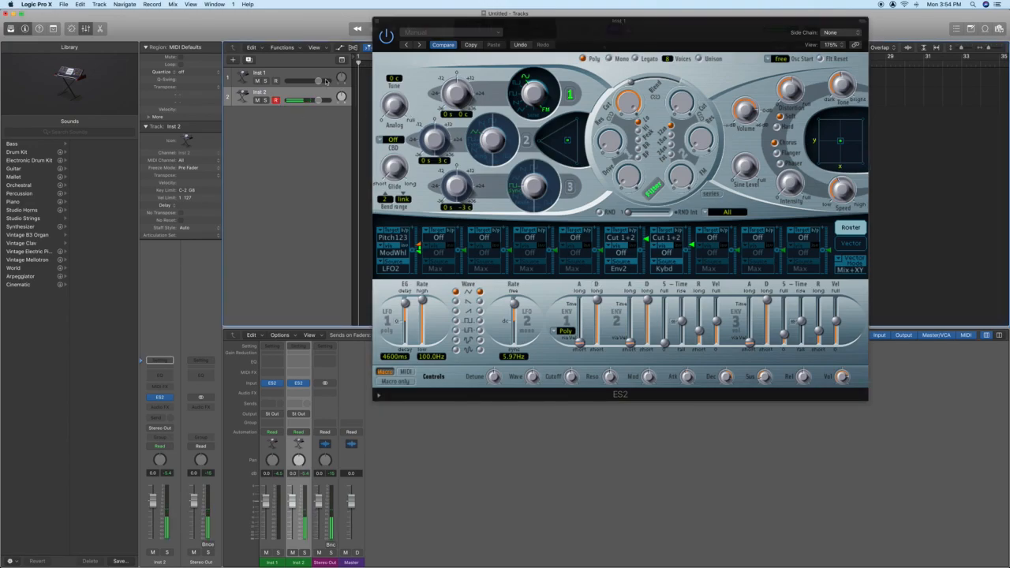
{"action": "left_click", "coordinate": [276, 81]}
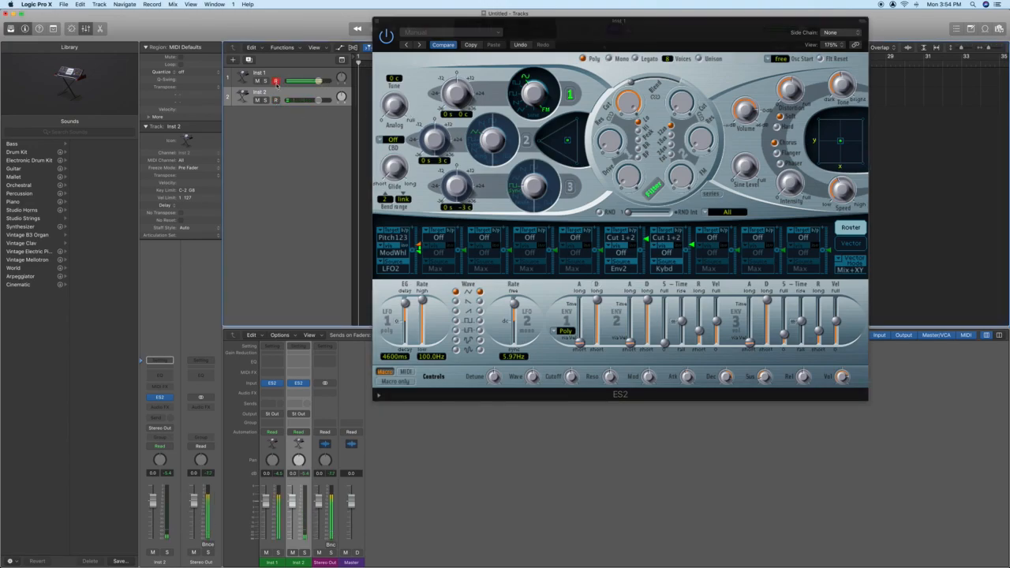
{"action": "left_click", "coordinate": [572, 96]}
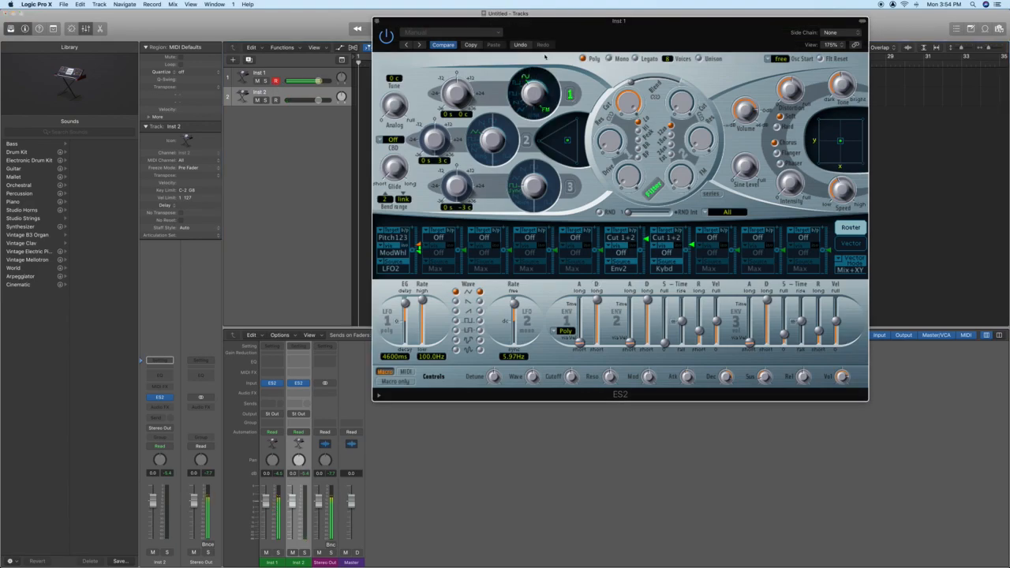
{"action": "left_click_drag", "start_coordinate": [521, 29], "coordinate": [409, 60]}
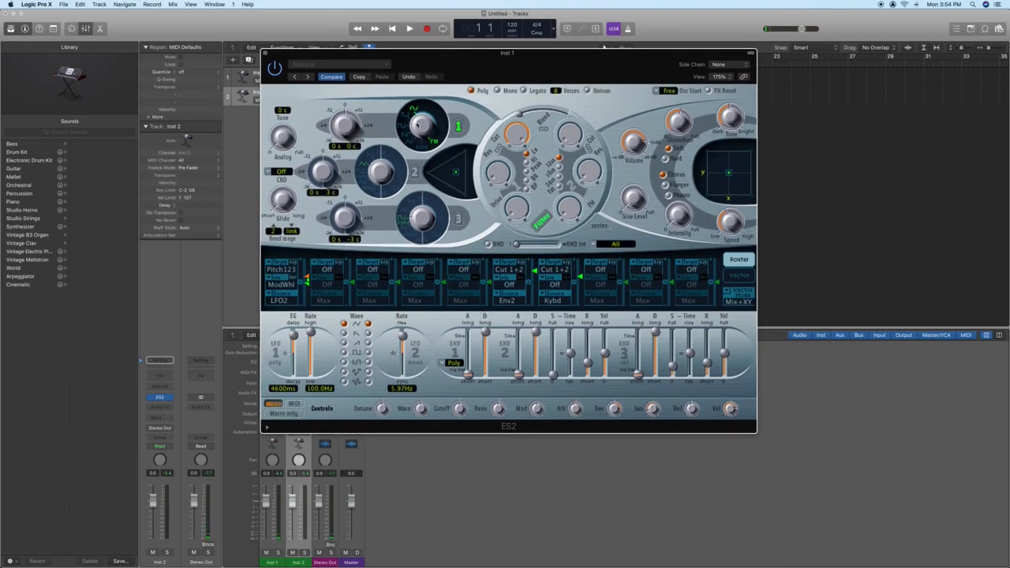
- Audition oscillator 1's square, sawtooth and other waveforms, then lower its pitch to -3 semitones
{"action": "left_click", "coordinate": [404, 116]}
{"action": "left_click", "coordinate": [403, 127]}
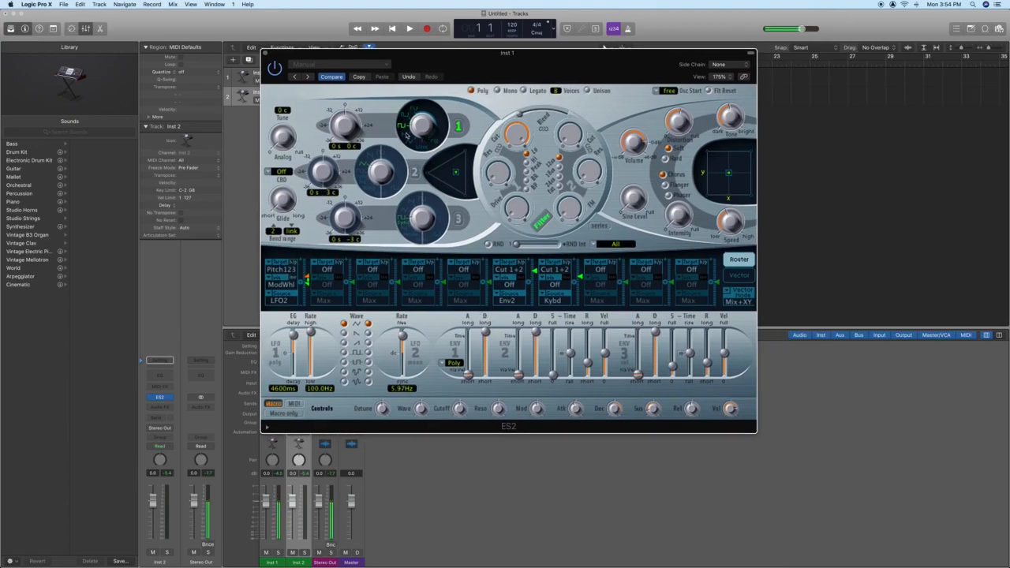
{"action": "left_click", "coordinate": [407, 137]}
{"action": "left_click", "coordinate": [411, 142]}
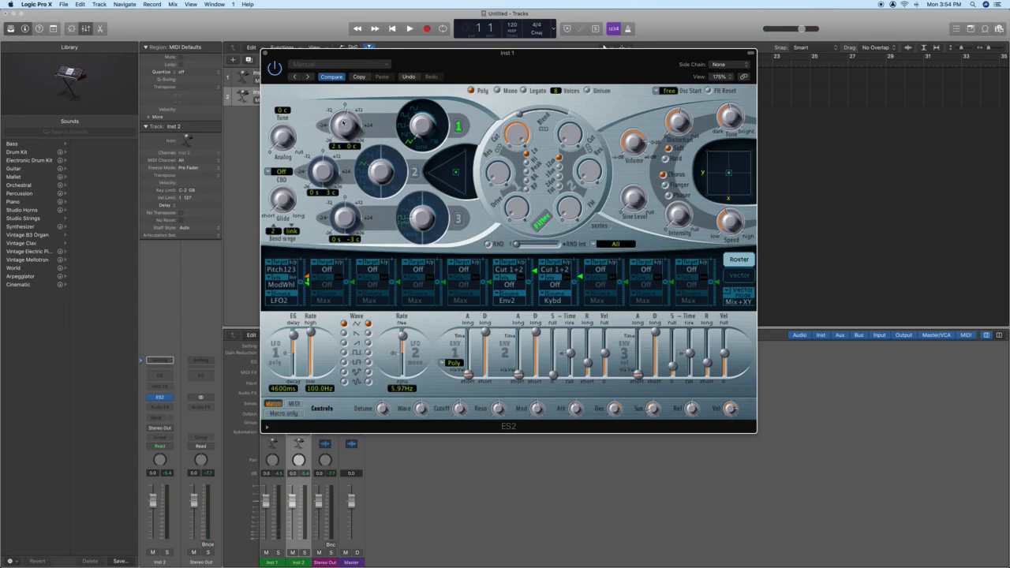
{"action": "mouse_move", "coordinate": [343, 120]}
{"action": "left_mouse_down"}
{"action": "mouse_move", "coordinate": [343, 134]}
{"action": "mouse_move", "coordinate": [339, 124]}
{"action": "left_mouse_up"}
- Turn on oscillators 2 and 3, return oscillator 1 to FM, and raise oscillator 3 to 9 semitones
{"action": "left_click", "coordinate": [414, 172]}
{"action": "left_click", "coordinate": [460, 218]}
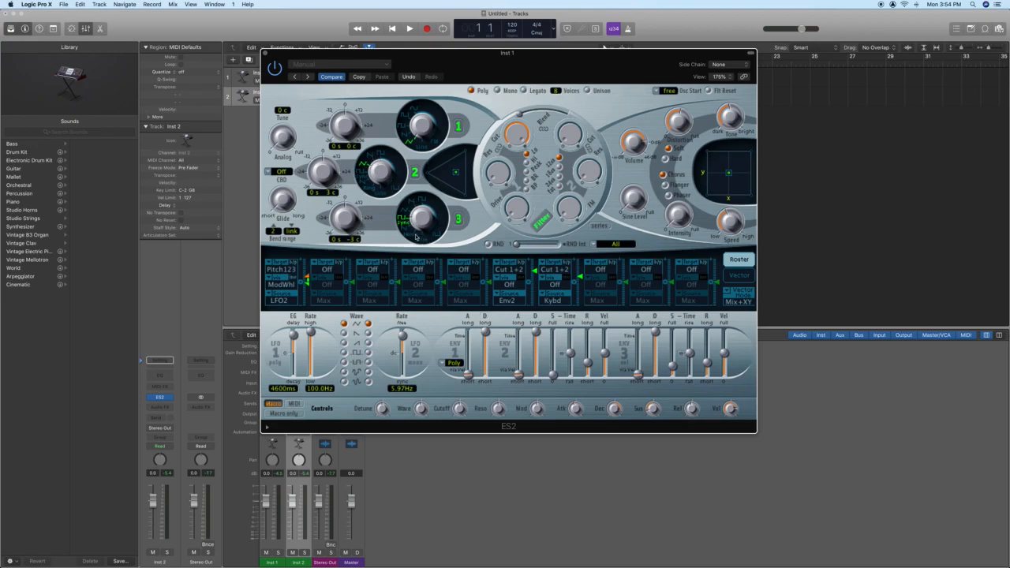
{"action": "left_click_drag", "start_coordinate": [427, 133], "coordinate": [409, 224]}
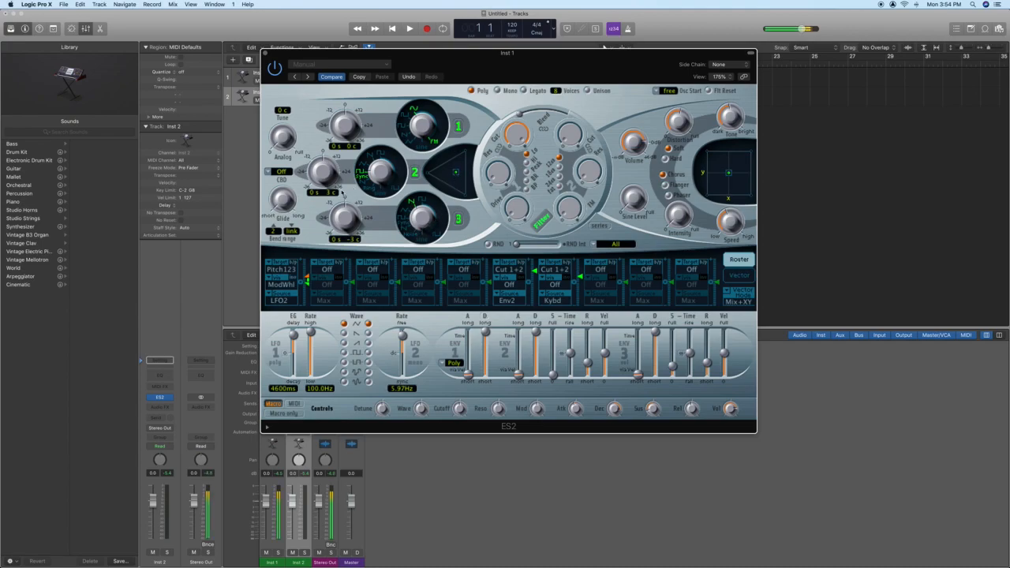
{"action": "left_click_drag", "start_coordinate": [320, 178], "coordinate": [322, 166]}
{"action": "left_click_drag", "start_coordinate": [335, 213], "coordinate": [349, 206]}
- Drag the triangle mix point from oscillator 1 alone to an even blend of all three oscillators
{"action": "left_click_drag", "start_coordinate": [453, 174], "coordinate": [466, 148]}
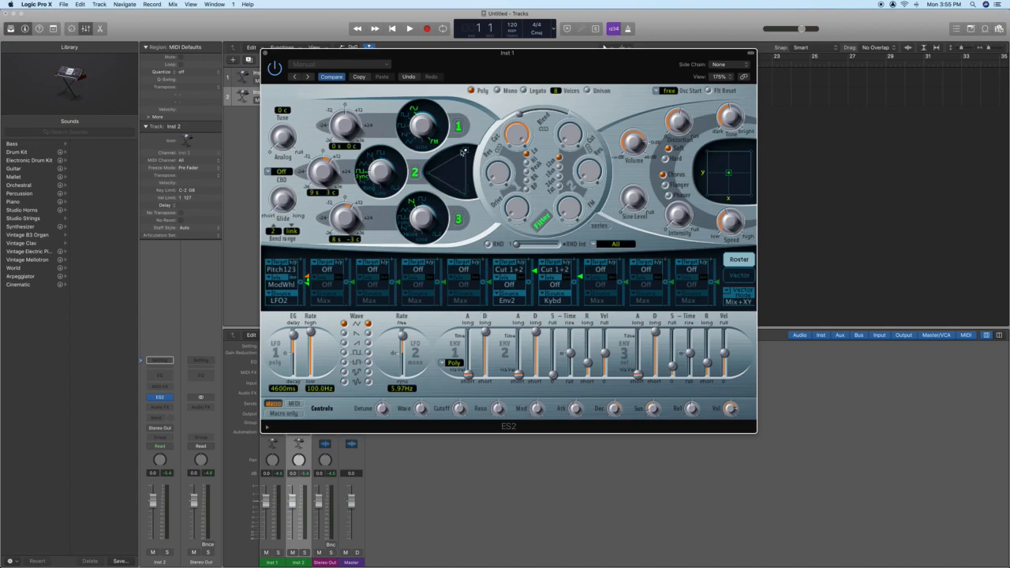
{"action": "left_click_drag", "start_coordinate": [467, 153], "coordinate": [479, 217]}
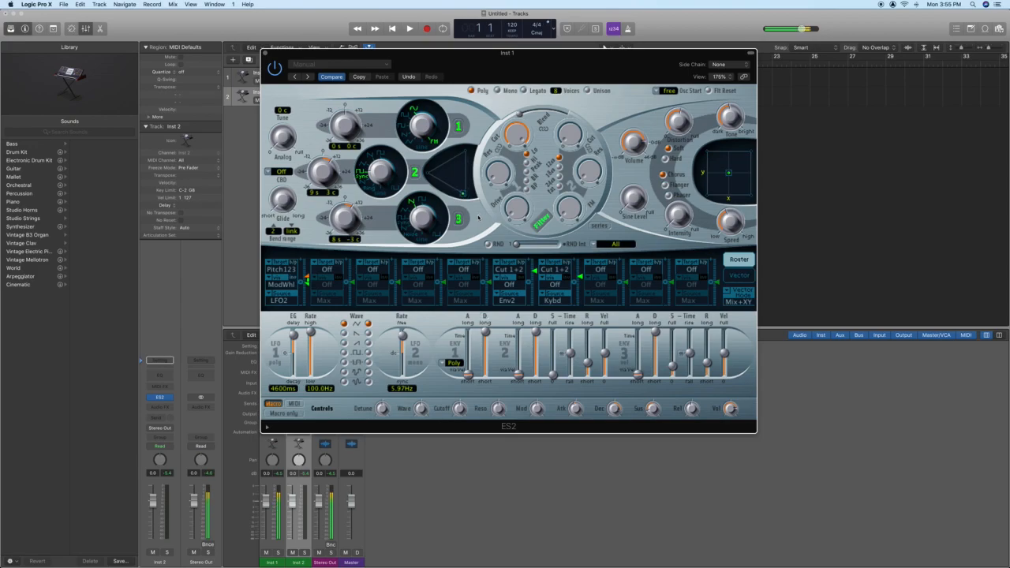
{"action": "left_click_drag", "start_coordinate": [463, 194], "coordinate": [451, 170]}
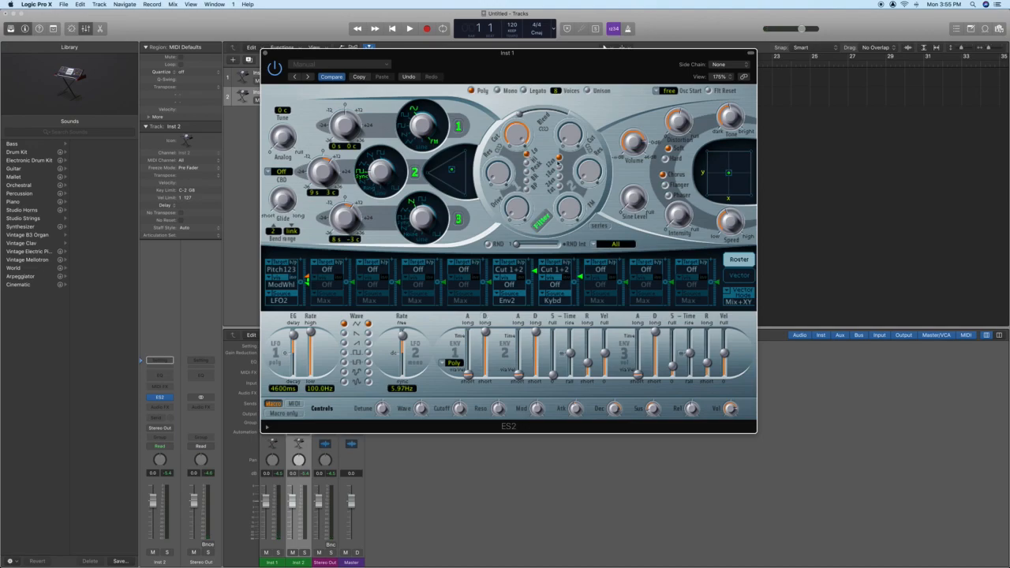
- A/B the filter bypass, then set resonance to about 0.47, drive to 0.51 and cutoff to 0.286
{"action": "left_click", "coordinate": [541, 225]}
{"action": "left_click", "coordinate": [541, 225]}
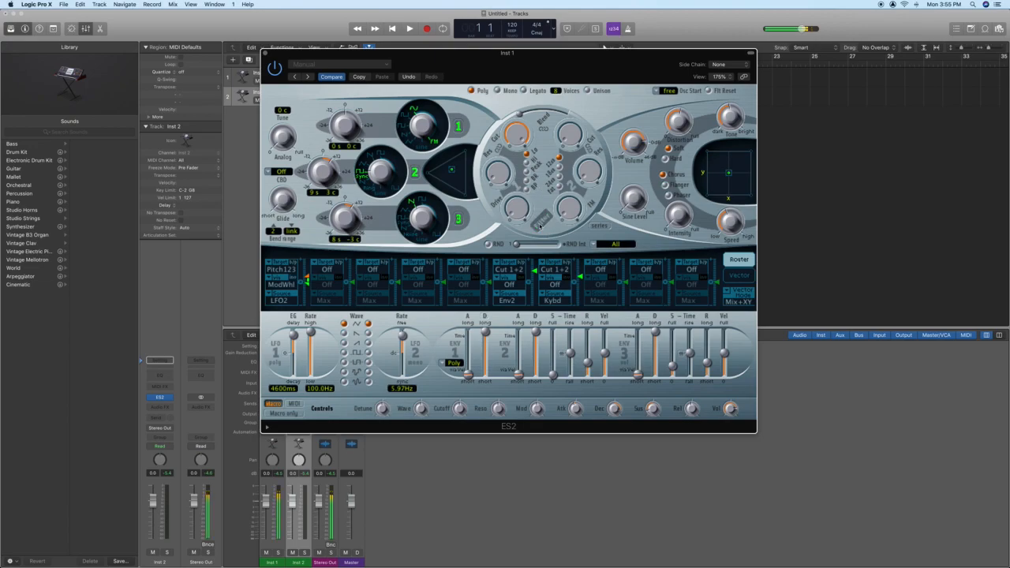
{"action": "left_click_drag", "start_coordinate": [520, 138], "coordinate": [514, 168]}
{"action": "mouse_move", "coordinate": [514, 131]}
{"action": "left_mouse_down"}
{"action": "mouse_move", "coordinate": [509, 100]}
{"action": "mouse_move", "coordinate": [507, 128]}
{"action": "left_mouse_up"}
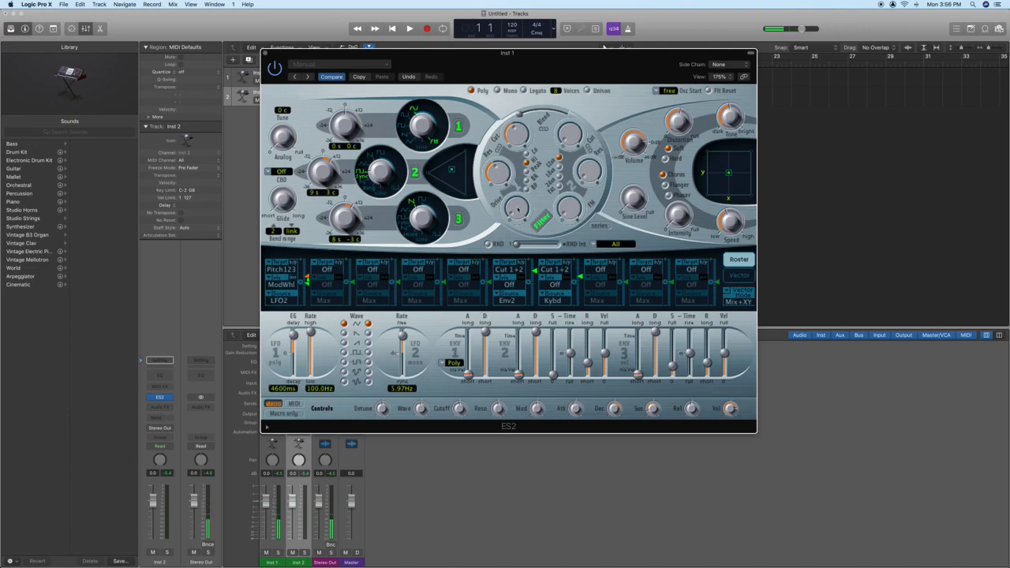
{"action": "mouse_move", "coordinate": [496, 173]}
{"action": "left_mouse_down"}
{"action": "mouse_move", "coordinate": [475, 167]}
{"action": "mouse_move", "coordinate": [479, 176]}
{"action": "left_mouse_up"}
{"action": "left_click_drag", "start_coordinate": [520, 209], "coordinate": [519, 195]}
{"action": "left_click_drag", "start_coordinate": [517, 134], "coordinate": [517, 128]}
- Set the filter blend fully to -1.00, then adjust distortion tone and output volume to about -8.5 dB
{"action": "mouse_move", "coordinate": [515, 115]}
{"action": "left_mouse_down"}
{"action": "mouse_move", "coordinate": [561, 112]}
{"action": "mouse_move", "coordinate": [514, 115]}
{"action": "left_mouse_up"}
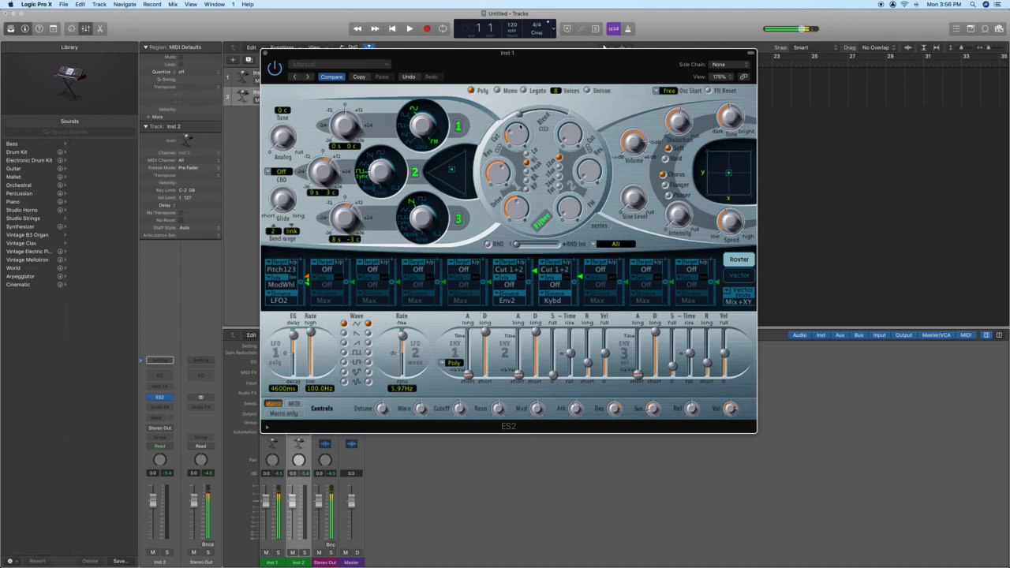
{"action": "left_click_drag", "start_coordinate": [518, 115], "coordinate": [555, 78]}
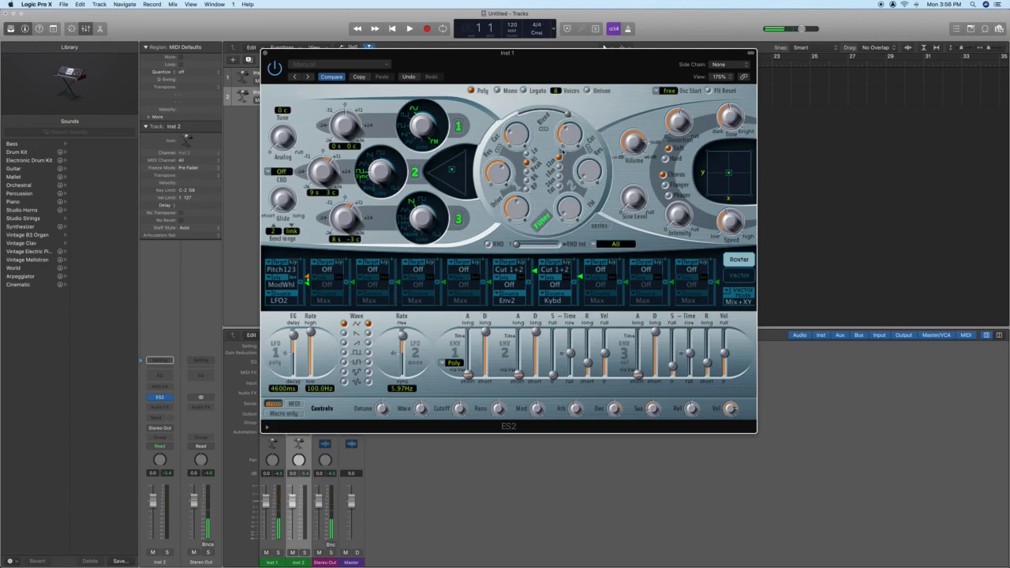
{"action": "left_click_drag", "start_coordinate": [568, 118], "coordinate": [521, 118]}
{"action": "left_click_drag", "start_coordinate": [730, 121], "coordinate": [678, 121]}
{"action": "left_click_drag", "start_coordinate": [629, 150], "coordinate": [637, 145]}
- Try the flanger and chorus modulation effects, settling on the phaser
{"action": "left_click", "coordinate": [665, 184]}
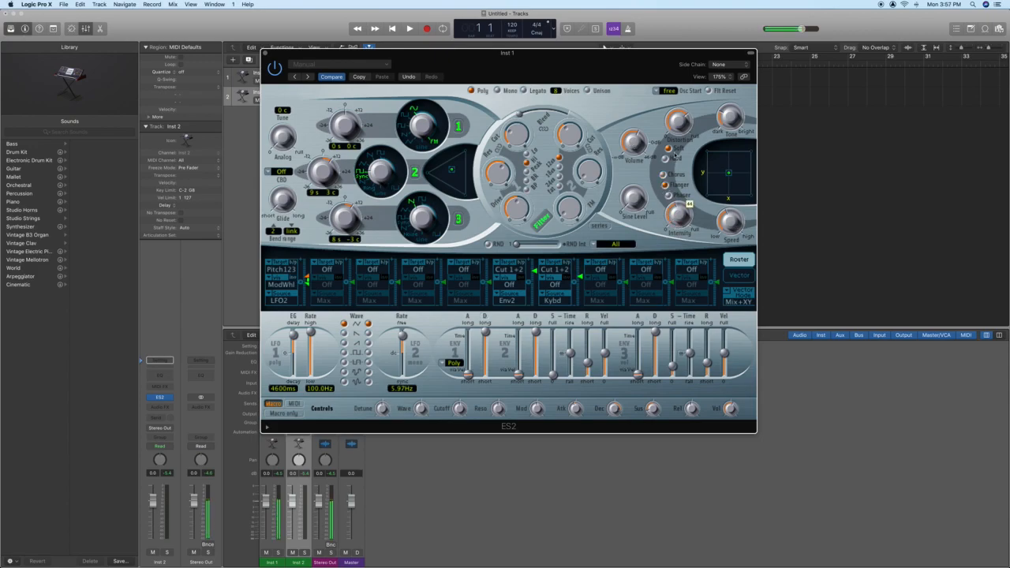
{"action": "left_click", "coordinate": [664, 174]}
{"action": "left_click", "coordinate": [665, 195]}
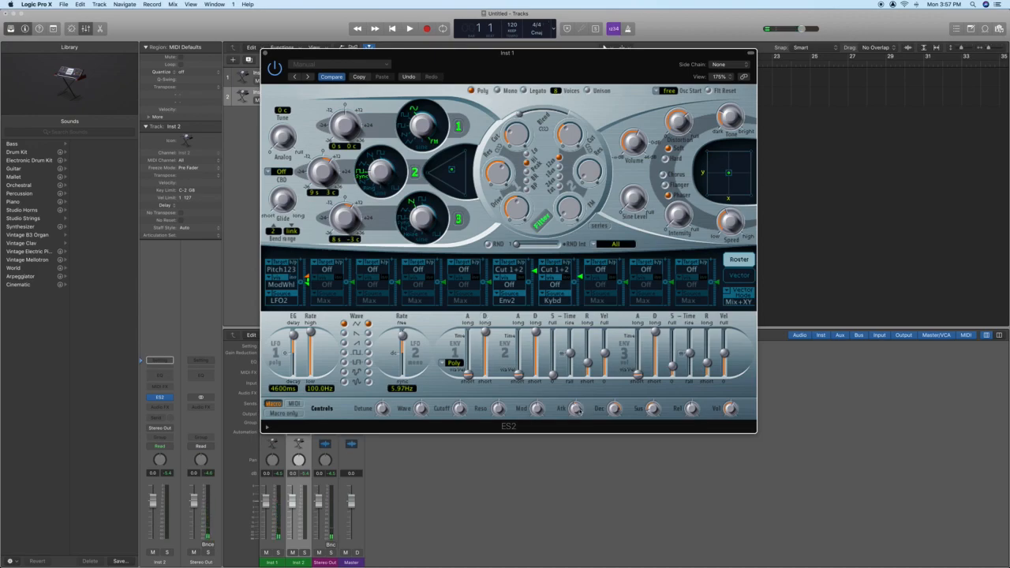
- Set the envelope attack to 0.72, decay to 0.24 and sustain to 0.53
{"action": "left_click_drag", "start_coordinate": [575, 409], "coordinate": [545, 425]}
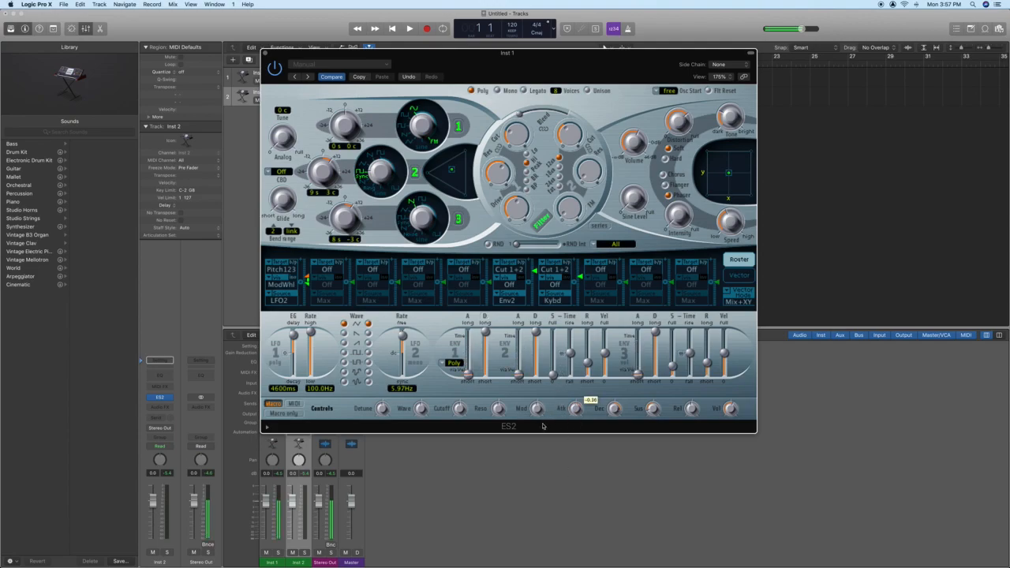
{"action": "left_click_drag", "start_coordinate": [540, 460], "coordinate": [551, 351]}
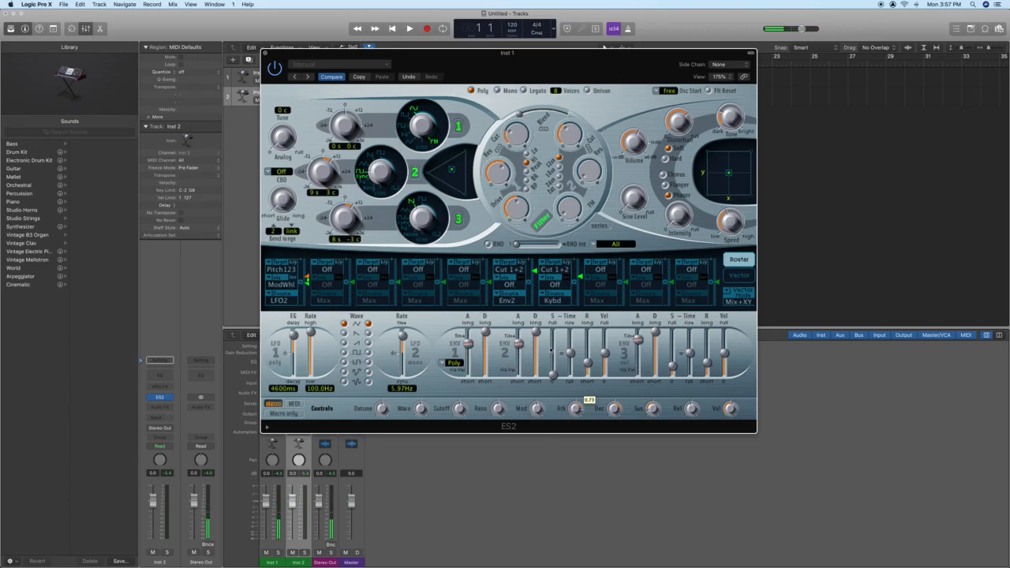
{"action": "mouse_move", "coordinate": [615, 408]}
{"action": "left_mouse_down"}
{"action": "mouse_move", "coordinate": [610, 447]}
{"action": "mouse_move", "coordinate": [615, 409]}
{"action": "left_mouse_up"}
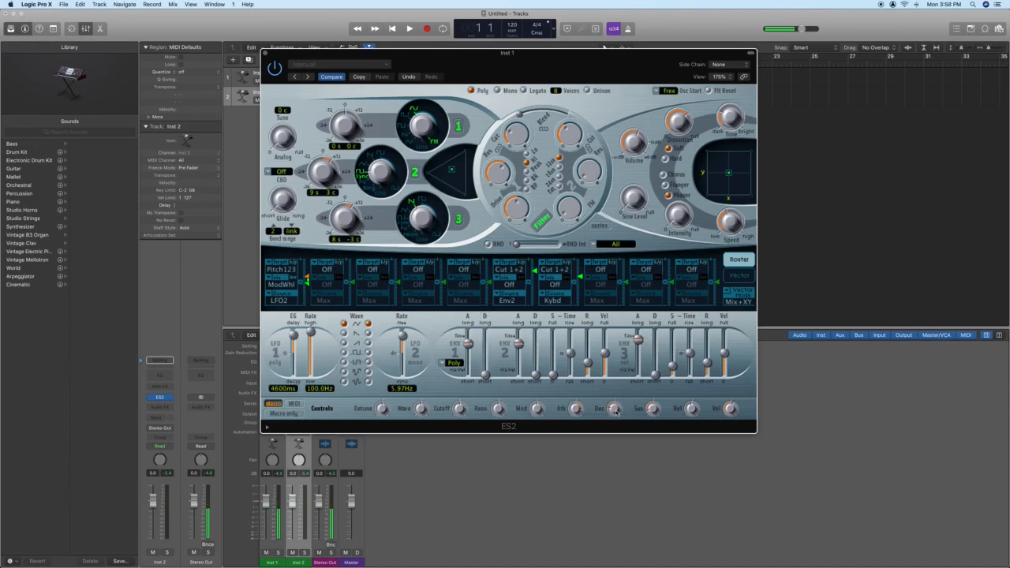
{"action": "left_click_drag", "start_coordinate": [653, 411], "coordinate": [613, 368]}
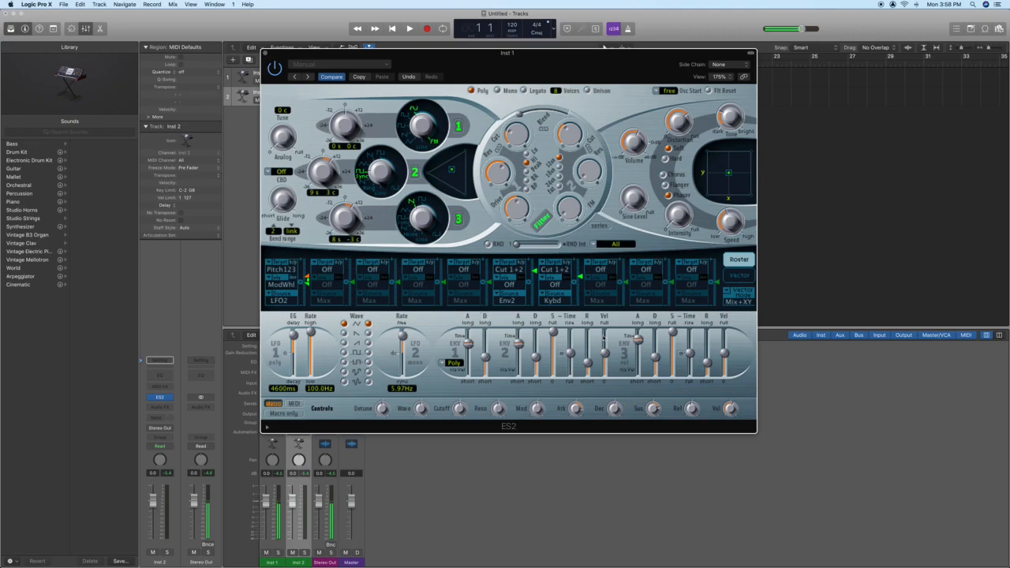
- Lengthen the decay, shorten the release, detune oscillators 2 and 3 further, then move the Logic window aside
{"action": "left_click_drag", "start_coordinate": [619, 409], "coordinate": [620, 380]}
{"action": "mouse_move", "coordinate": [695, 409]}
{"action": "left_mouse_down"}
{"action": "mouse_move", "coordinate": [695, 380]}
{"action": "mouse_move", "coordinate": [693, 427]}
{"action": "left_mouse_up"}
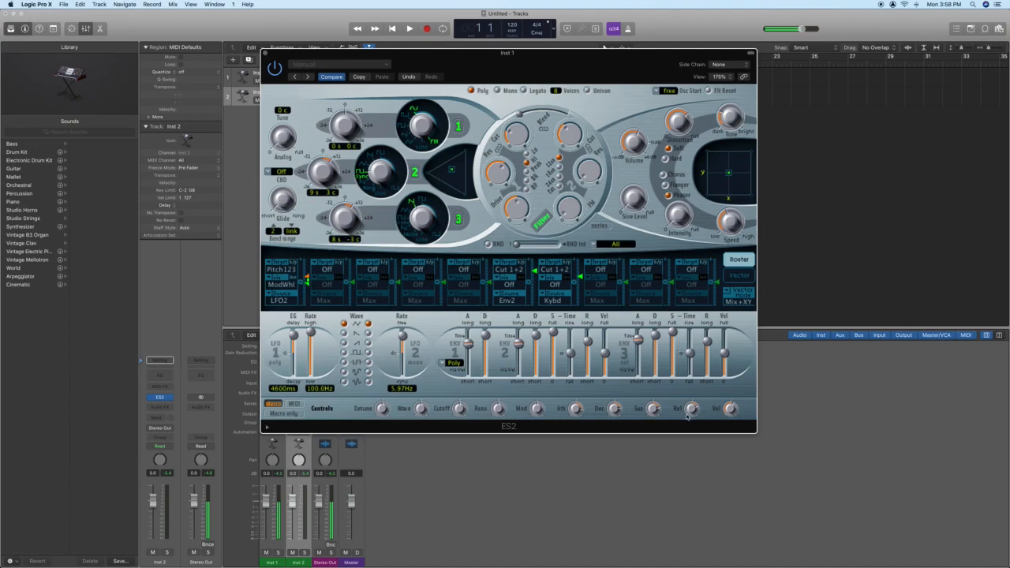
{"action": "mouse_move", "coordinate": [691, 408]}
{"action": "left_click_drag", "start_coordinate": [692, 408], "coordinate": [687, 471]}
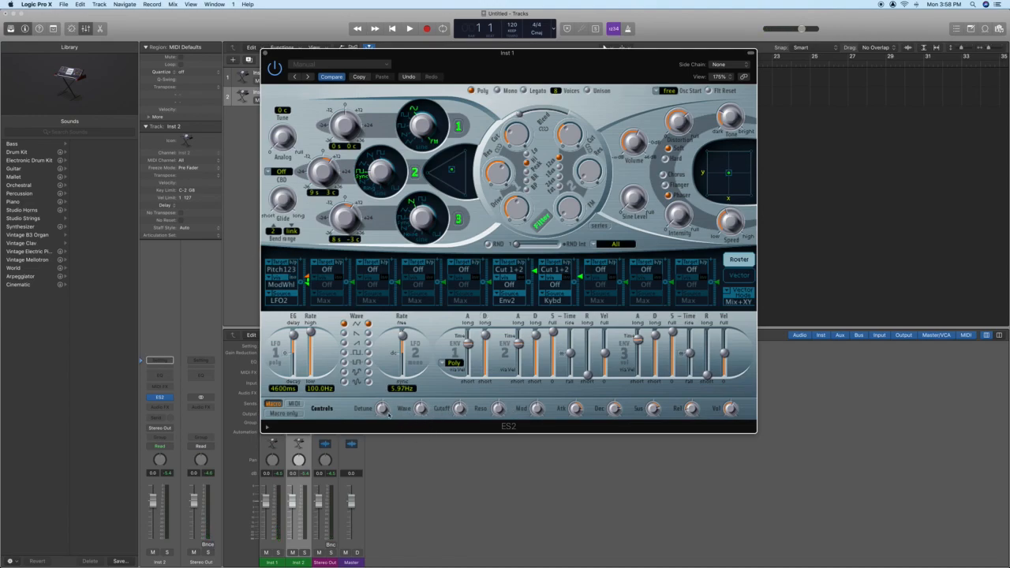
{"action": "left_click_drag", "start_coordinate": [388, 415], "coordinate": [454, 442]}
{"action": "left_click_drag", "start_coordinate": [733, 13], "coordinate": [541, 19]}
- Move the Photo Booth webcam window to the top-left and enlarge it over the Logic session
{"action": "left_click", "coordinate": [882, 386]}
{"action": "left_click_drag", "start_coordinate": [882, 387], "coordinate": [404, 20]}
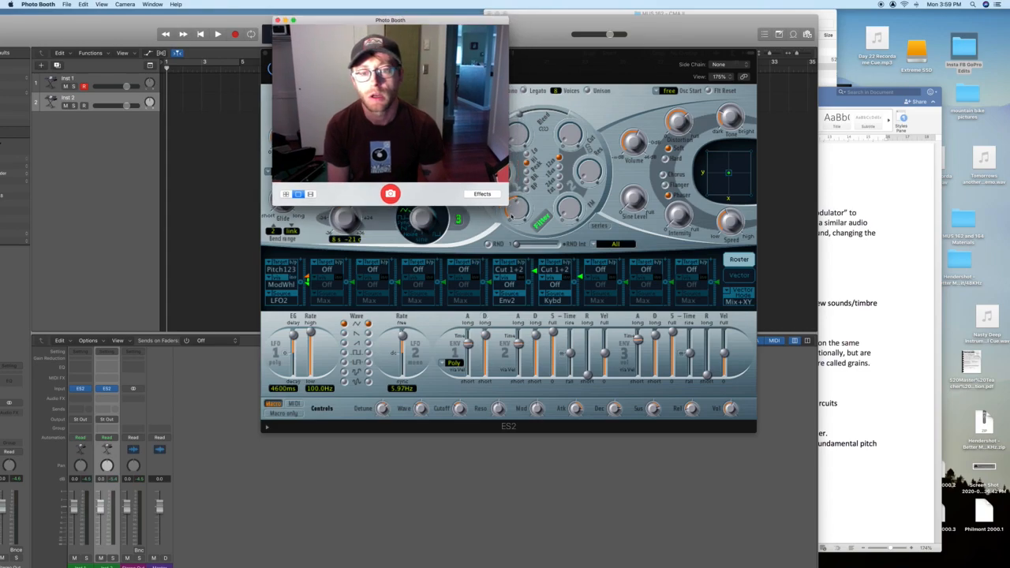
{"action": "left_click_drag", "start_coordinate": [508, 206], "coordinate": [980, 527]}
{"action": "left_click_drag", "start_coordinate": [594, 26], "coordinate": [495, 5]}
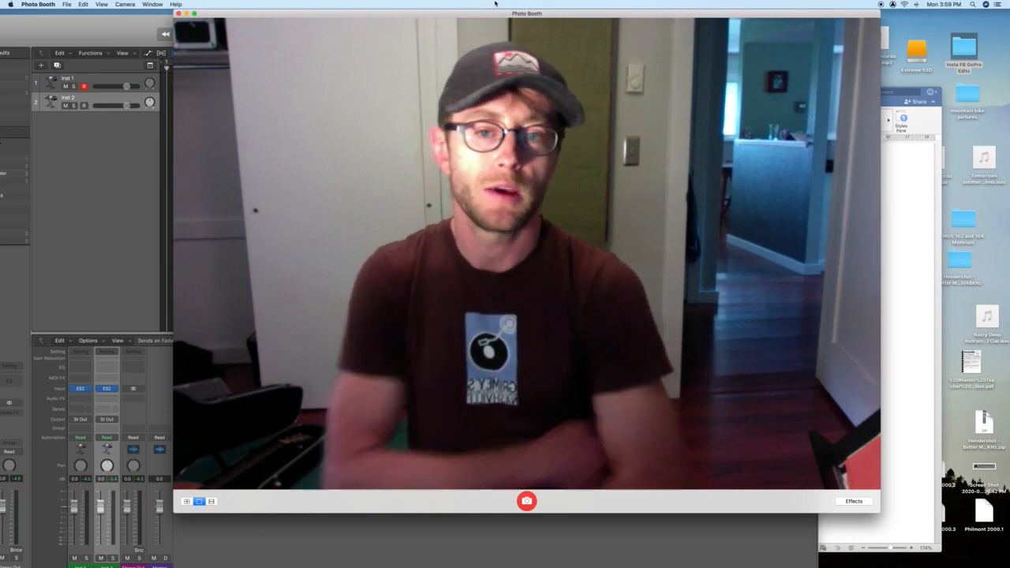